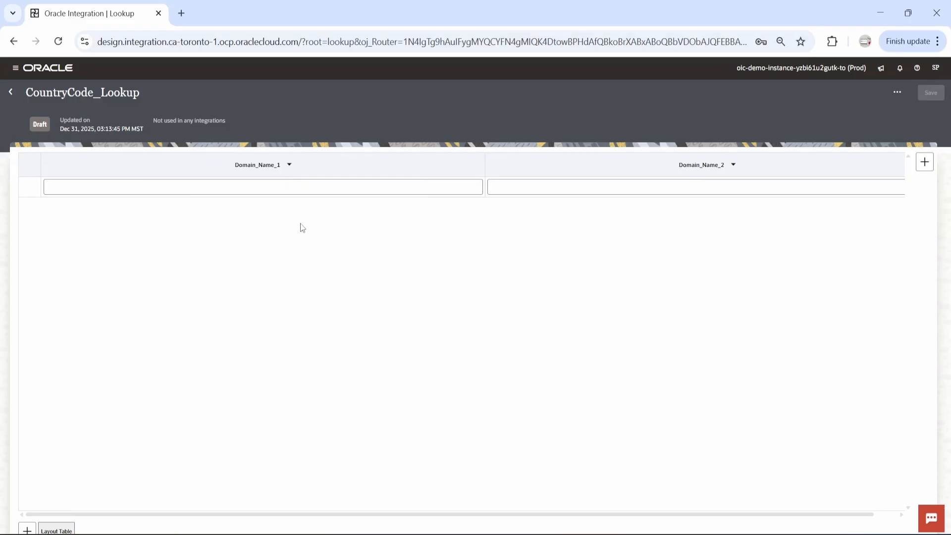
Rename the lookup's first domain, Domain_Name_1, to CountryCode
{"action": "left_click", "coordinate": [288, 164]}
{"action": "left_click", "coordinate": [272, 213]}
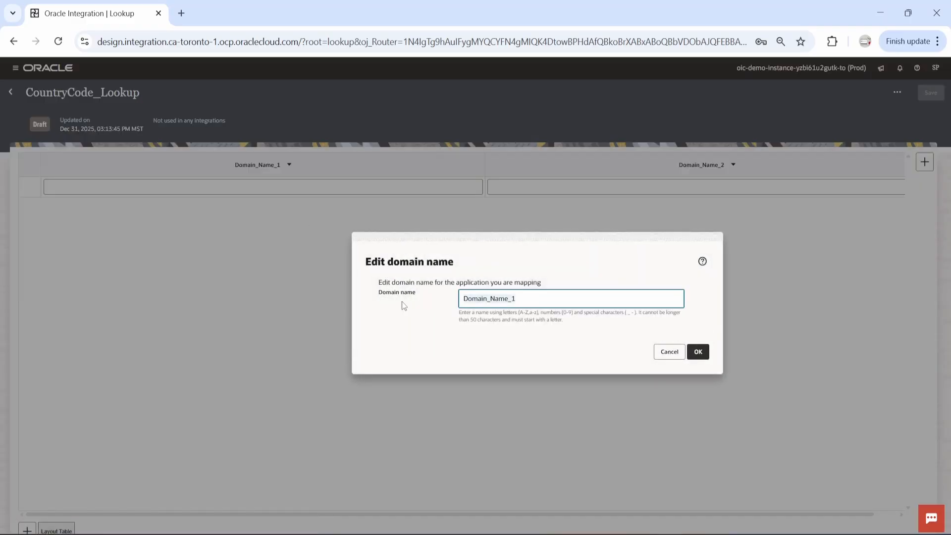
{"action": "key", "text": "ctrl+a"}
{"action": "type", "text": "CountryCode"}
{"action": "left_click", "coordinate": [698, 352]}
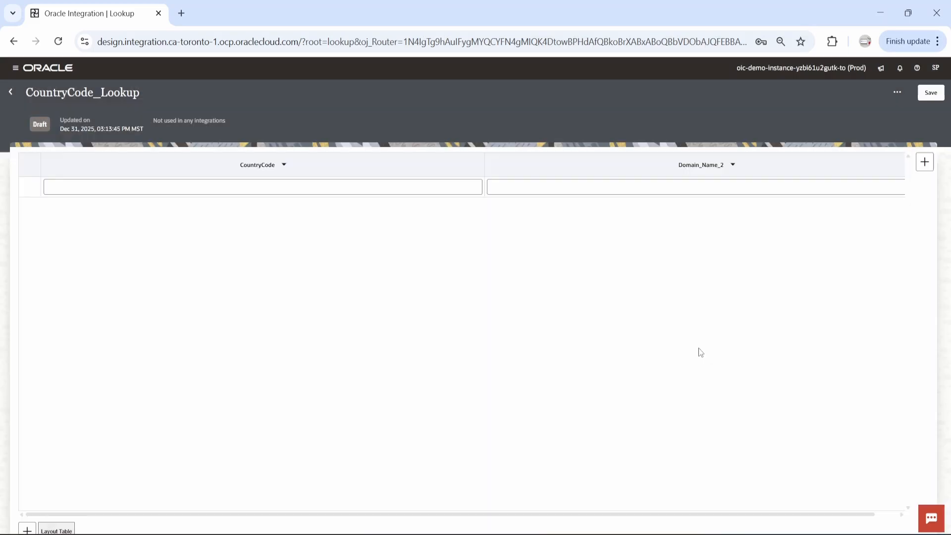
Enter USA as the CountryCode value in the first row of the lookup
{"action": "left_click", "coordinate": [310, 188]}
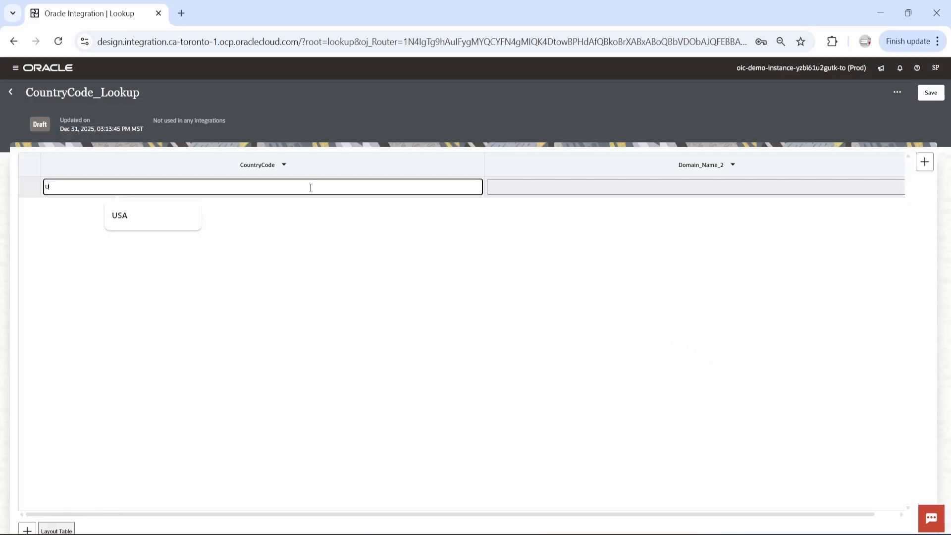
{"action": "type", "text": "USA"}
{"action": "left_click", "coordinate": [414, 327]}
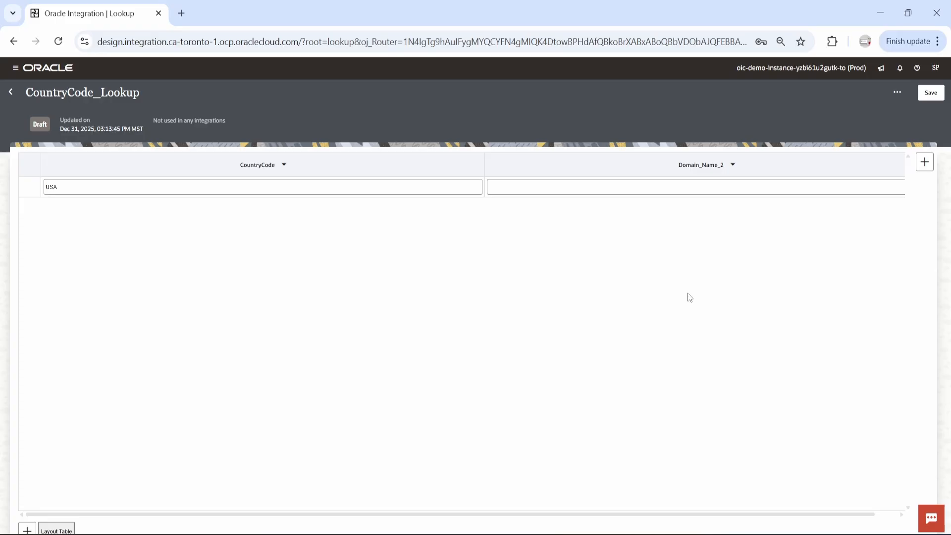
Rename the second domain to CountryName and set its first-row value to United States Of America
{"action": "left_click", "coordinate": [733, 166]}
{"action": "left_click", "coordinate": [711, 213]}
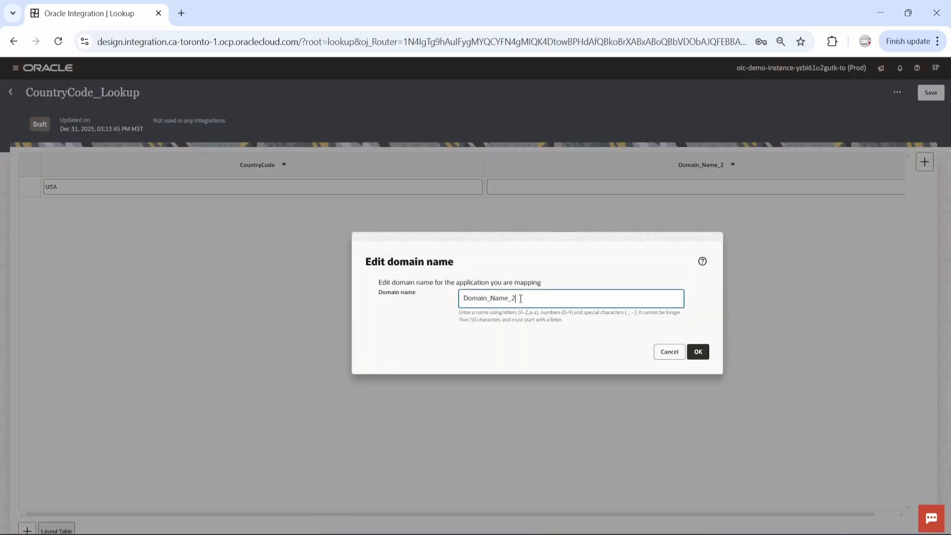
{"action": "left_click_drag", "start_coordinate": [520, 298], "coordinate": [426, 300]}
{"action": "type", "text": "CountryName"}
{"action": "left_click", "coordinate": [698, 351]}
{"action": "left_click", "coordinate": [603, 186]}
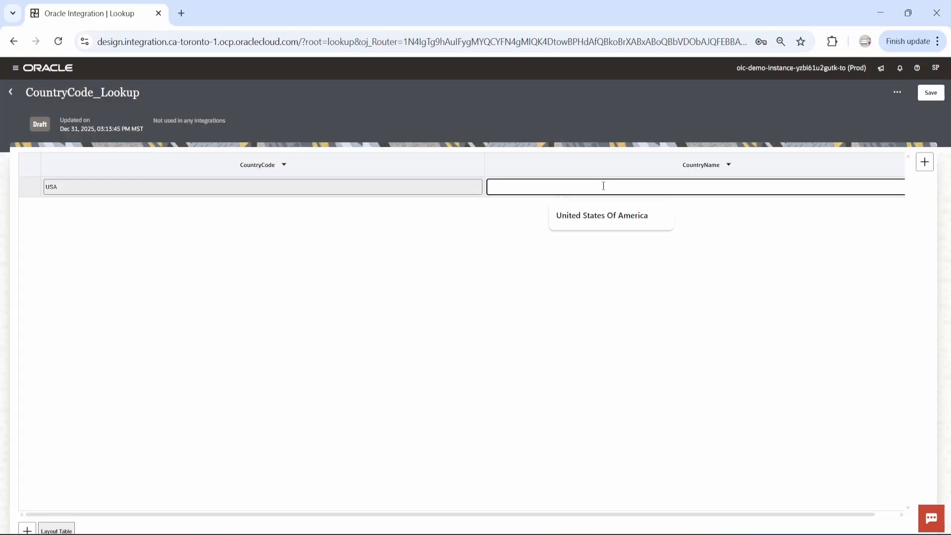
{"action": "left_click", "coordinate": [614, 217]}
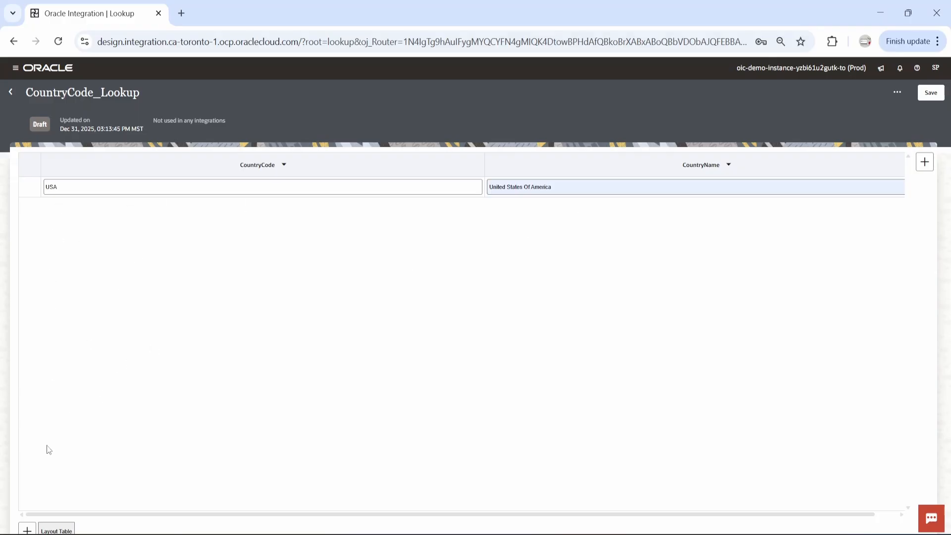
Add a second lookup row with country code IND and country name India
{"action": "left_click", "coordinate": [28, 529]}
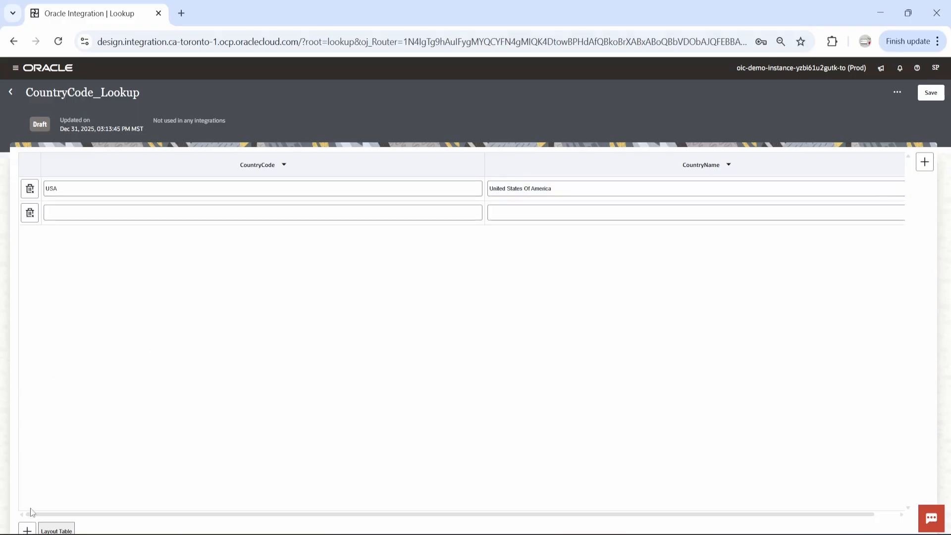
{"action": "left_click", "coordinate": [150, 212]}
{"action": "left_click", "coordinate": [144, 233]}
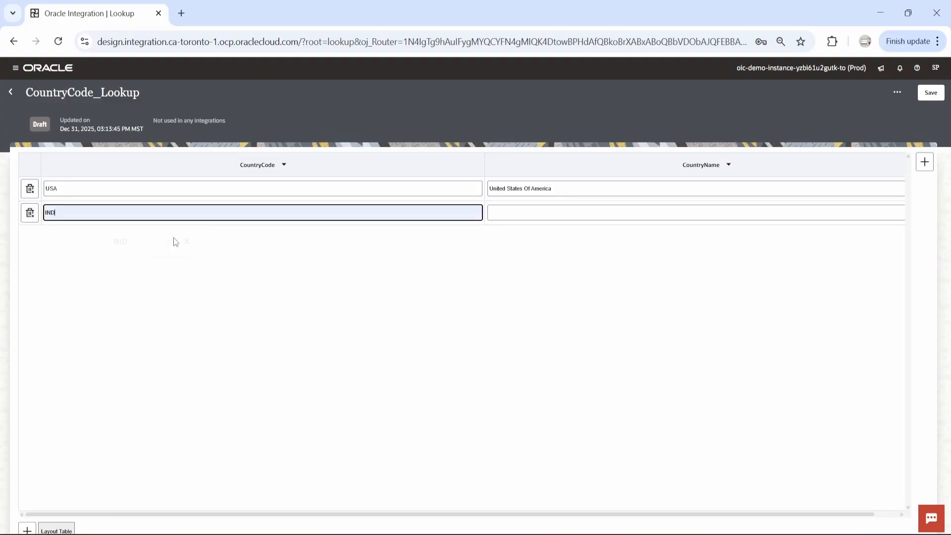
{"action": "left_click", "coordinate": [545, 213]}
{"action": "type", "text": "INDIA"}
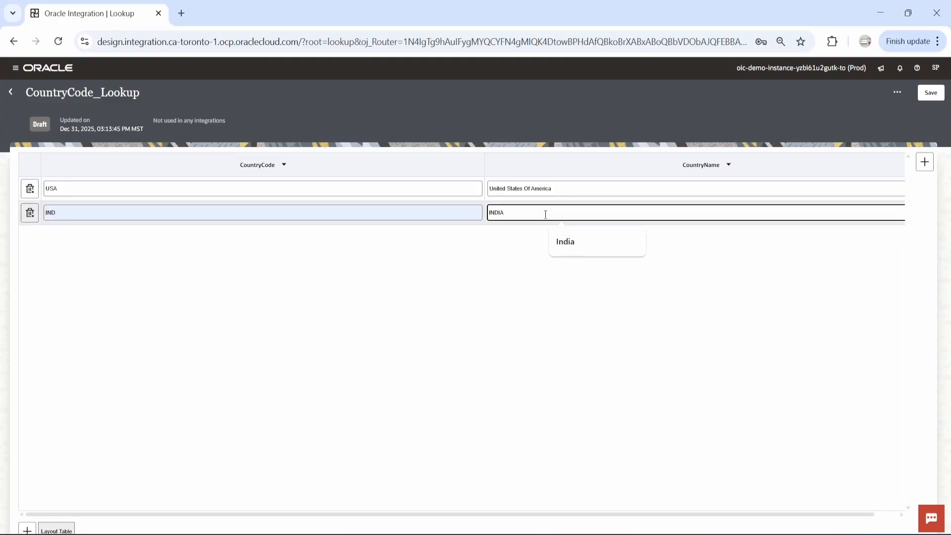
{"action": "left_click", "coordinate": [575, 244]}
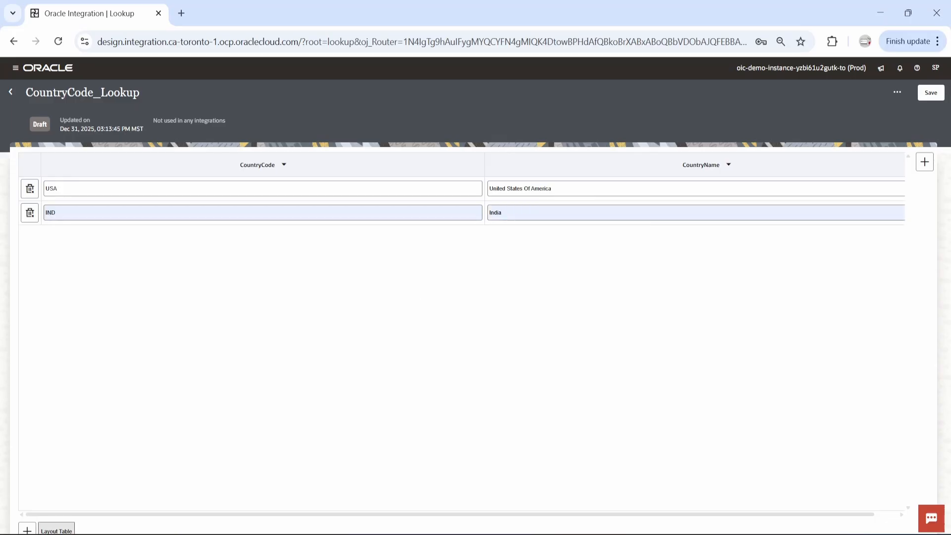
Add a third lookup row with code CAD and name Canada, then save and close the lookup
{"action": "left_click", "coordinate": [27, 529]}
{"action": "left_click", "coordinate": [89, 236]}
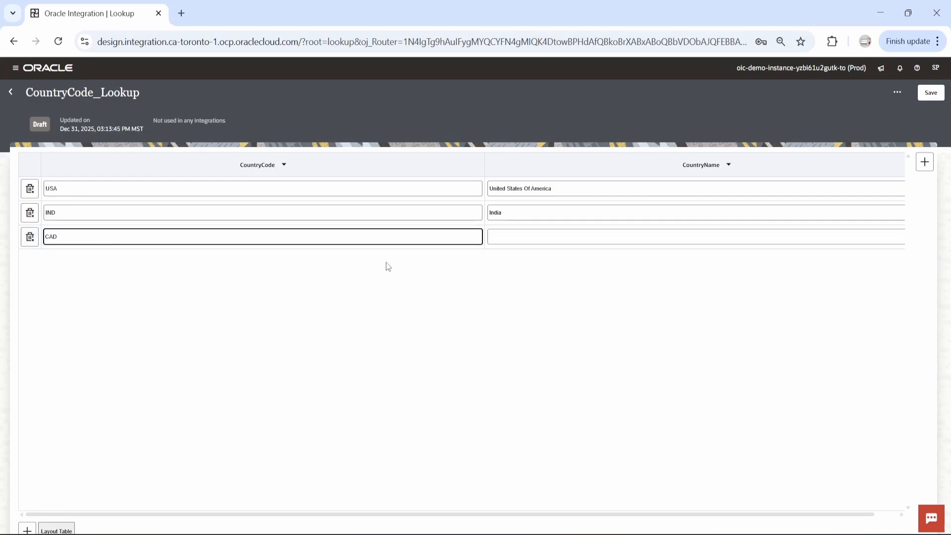
{"action": "left_click", "coordinate": [520, 236]}
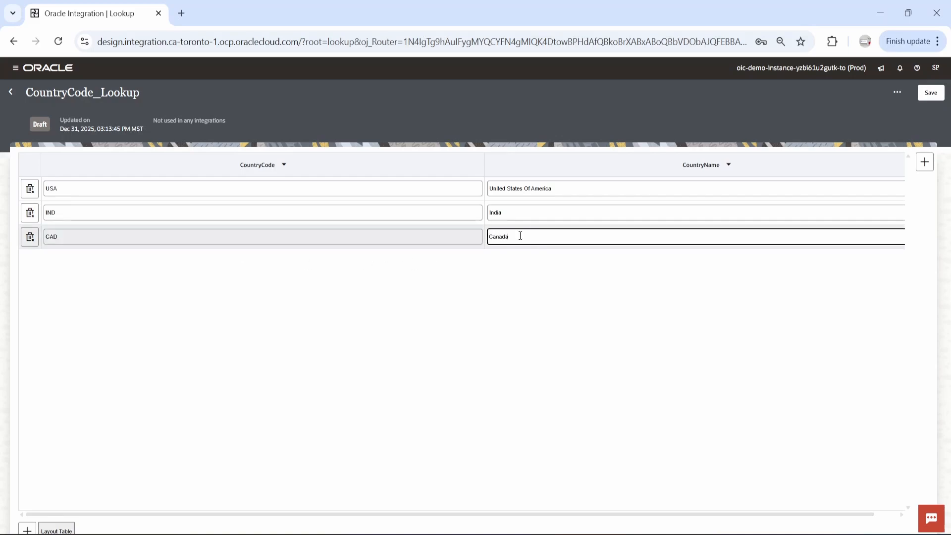
{"action": "left_click", "coordinate": [535, 340]}
{"action": "left_click", "coordinate": [931, 93]}
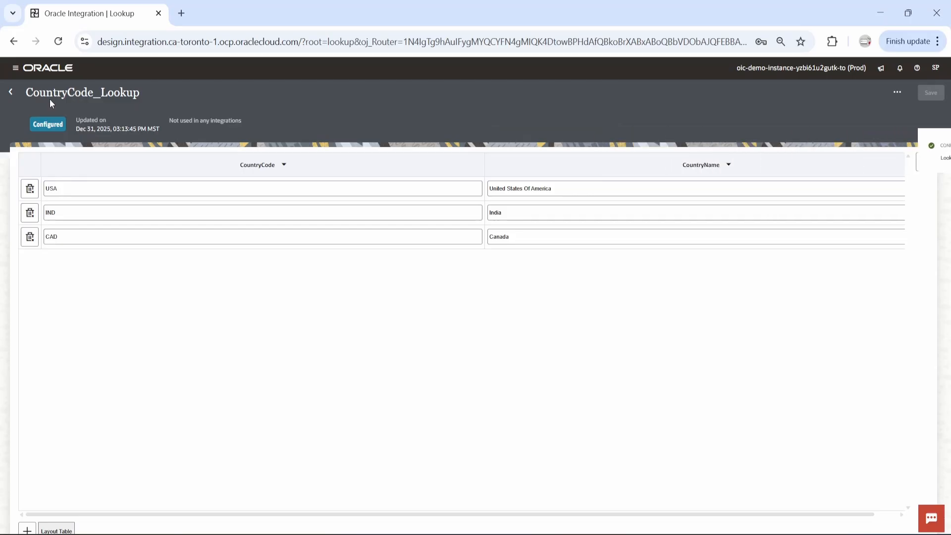
{"action": "left_click", "coordinate": [10, 92]}
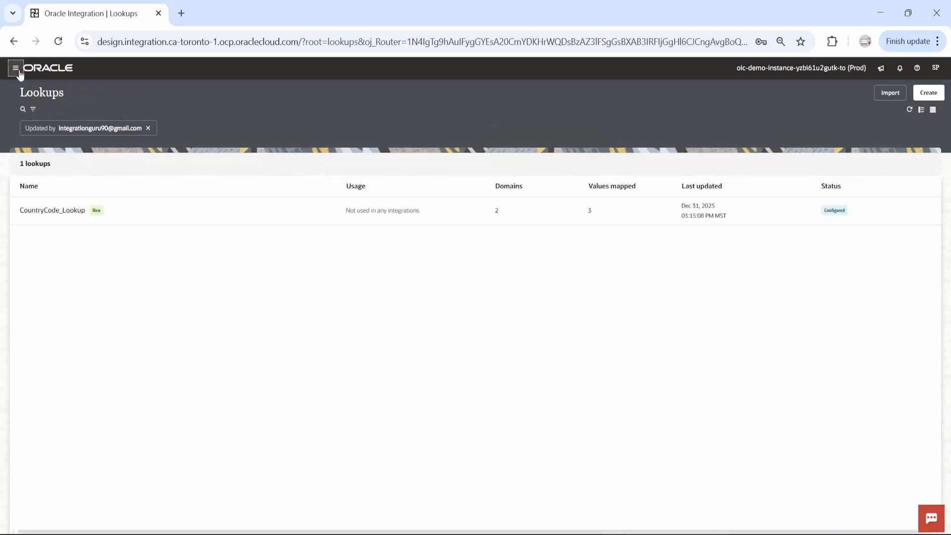
Create a new application-style integration named LookupDemo
{"action": "left_click", "coordinate": [16, 68]}
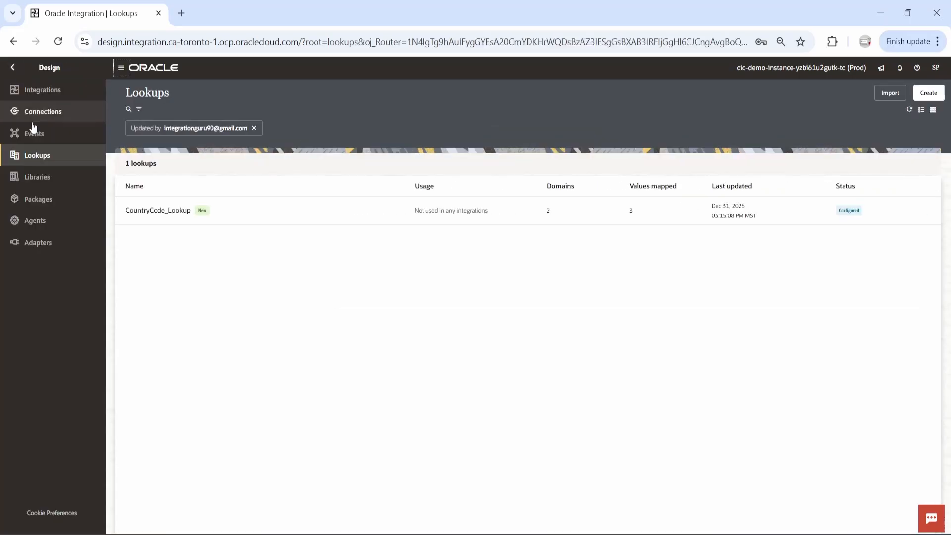
{"action": "left_click", "coordinate": [49, 95]}
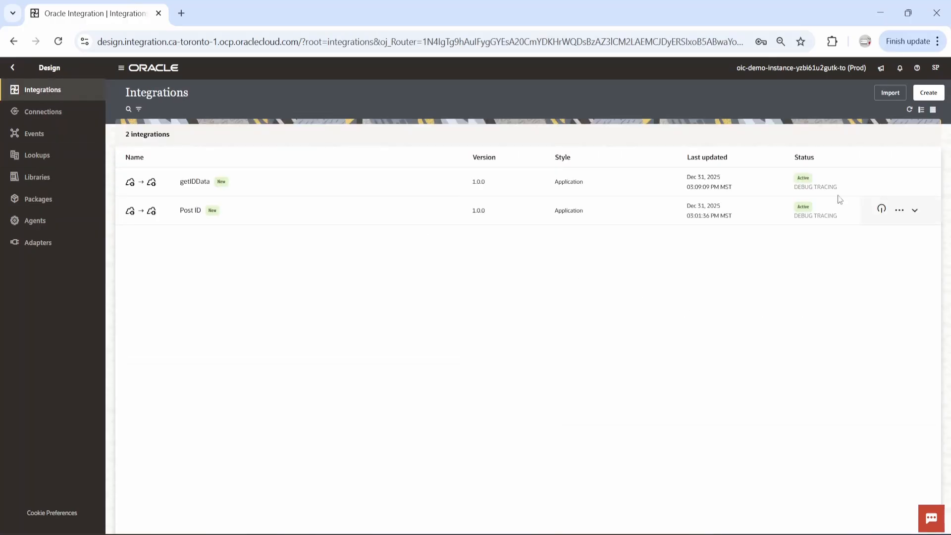
{"action": "left_click", "coordinate": [934, 94]}
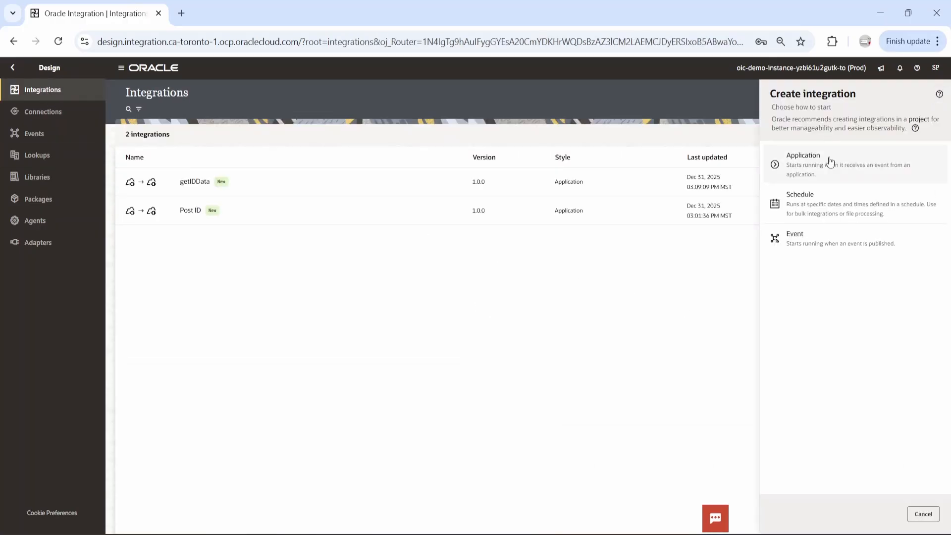
{"action": "left_click", "coordinate": [773, 160]}
{"action": "left_click", "coordinate": [795, 168]}
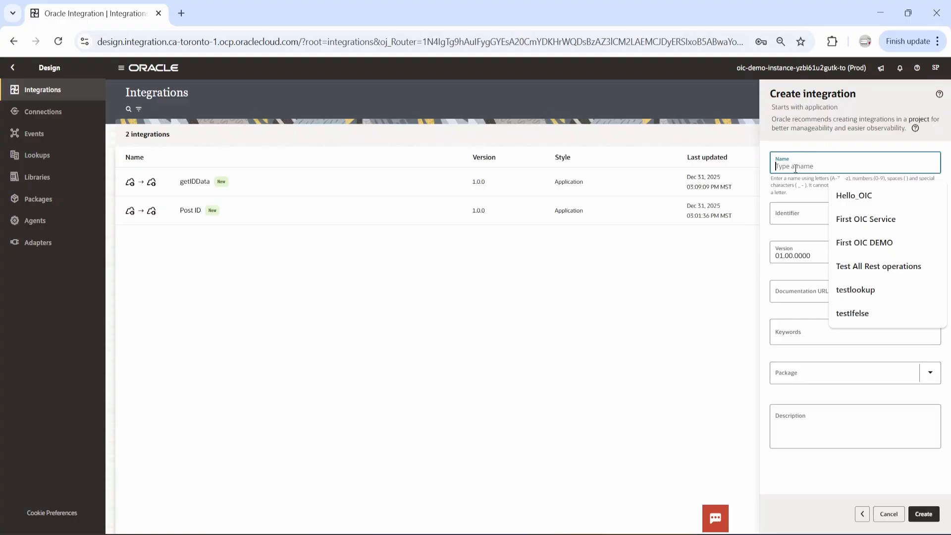
{"action": "type", "text": "LookupDemo"}
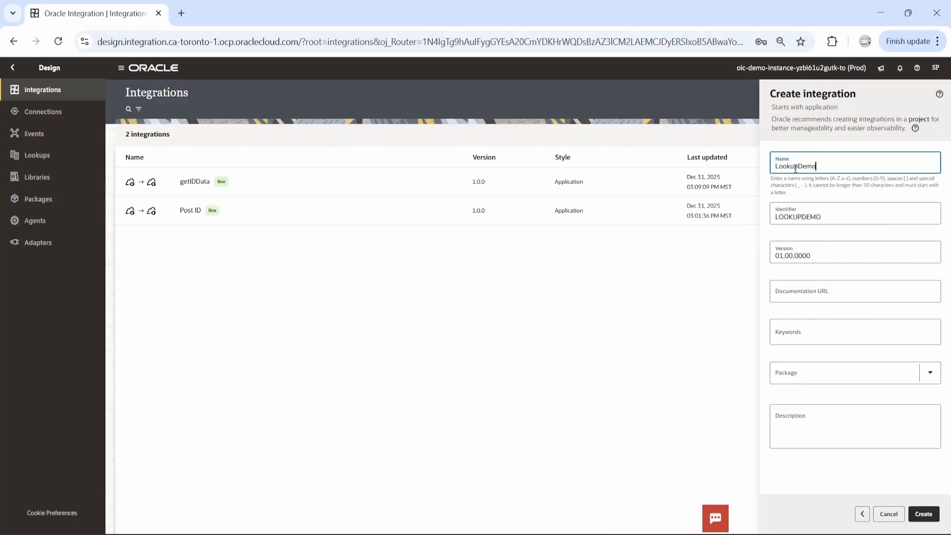
{"action": "left_click", "coordinate": [930, 516]}
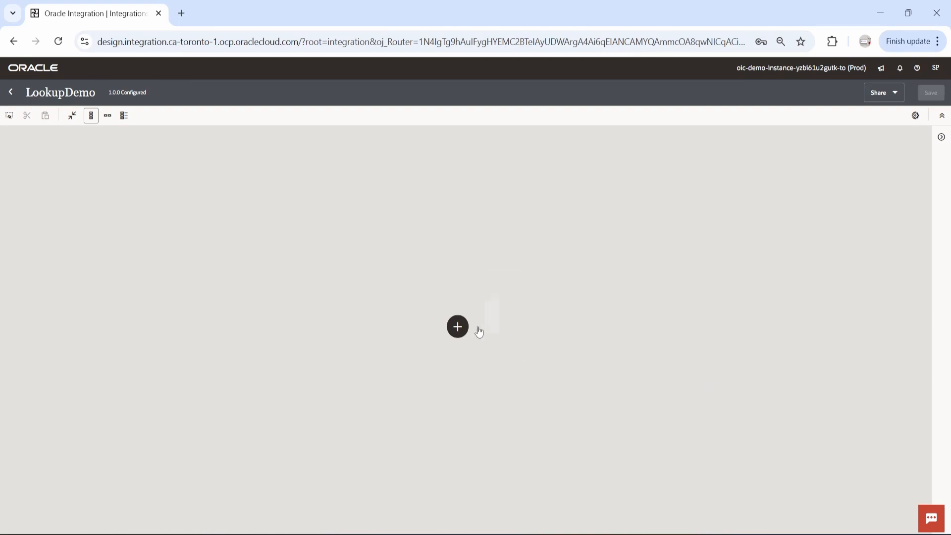
Add a REST trigger to the empty integration and name its endpoint LookupDemo, without a space
{"action": "left_click", "coordinate": [460, 331]}
{"action": "left_click", "coordinate": [547, 227]}
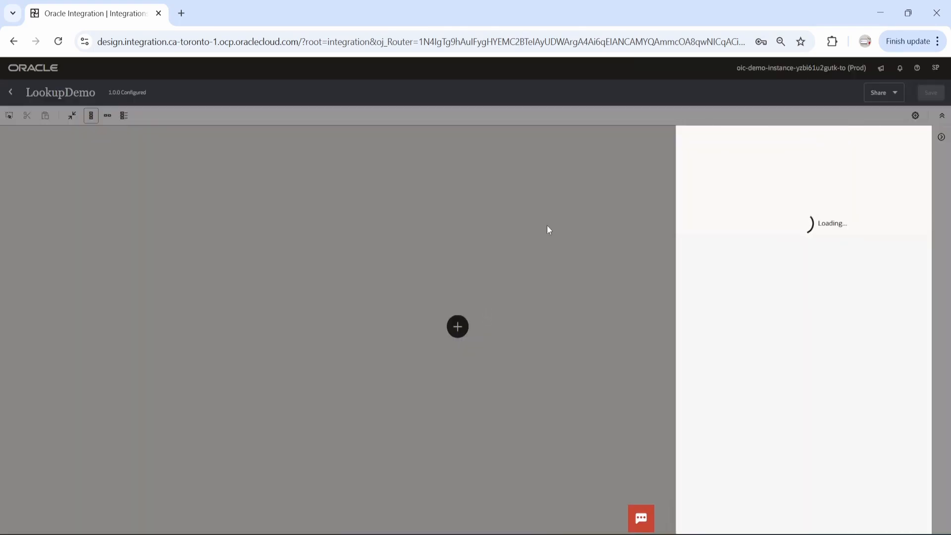
{"action": "left_click", "coordinate": [710, 186]}
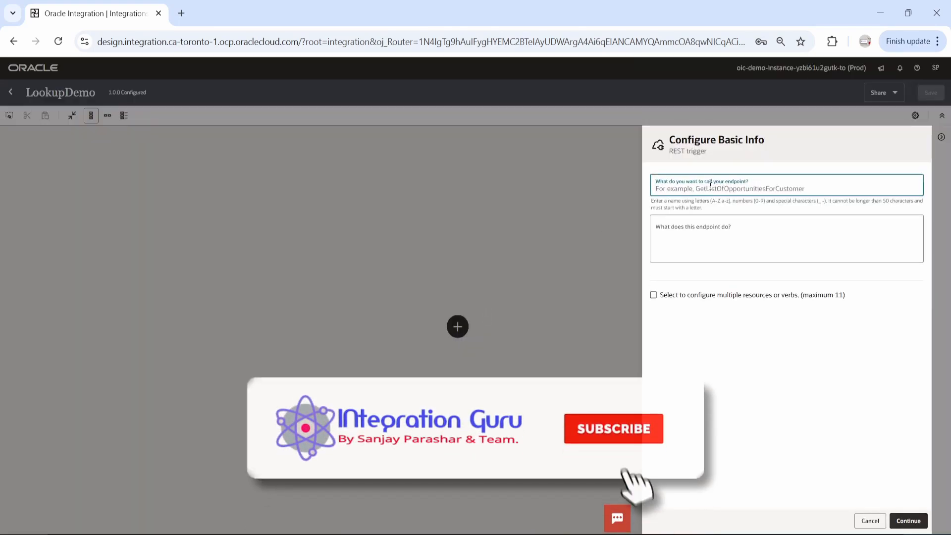
{"action": "type", "text": "Lookup Demo"}
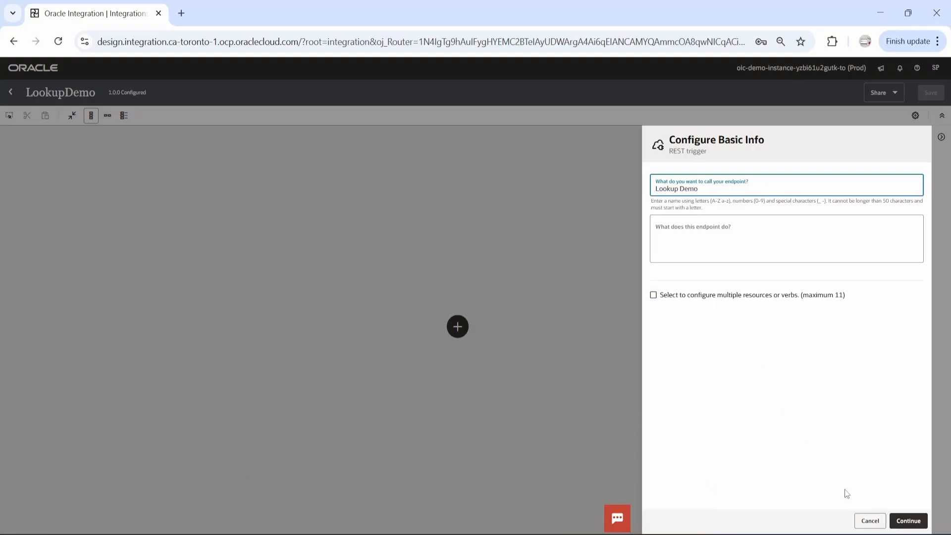
{"action": "left_click", "coordinate": [908, 520]}
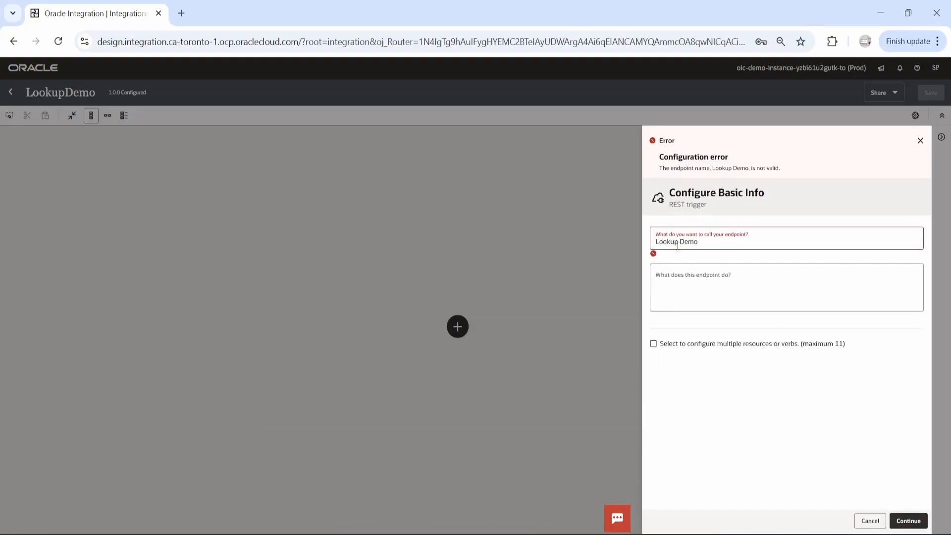
{"action": "key", "text": "BackSpace"}
{"action": "left_click", "coordinate": [908, 520]}
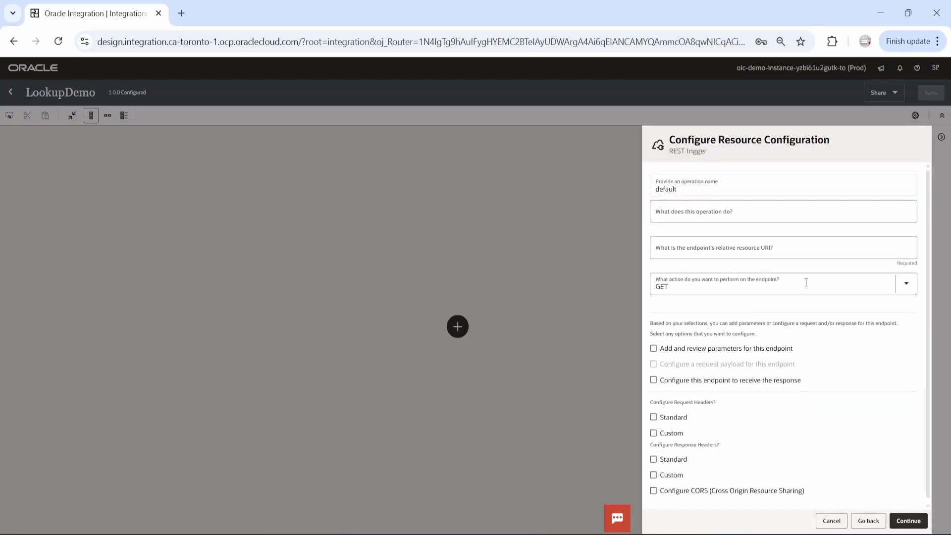
Set the REST trigger's relative resource URI to /service/lookup/demo
{"action": "left_click", "coordinate": [707, 251]}
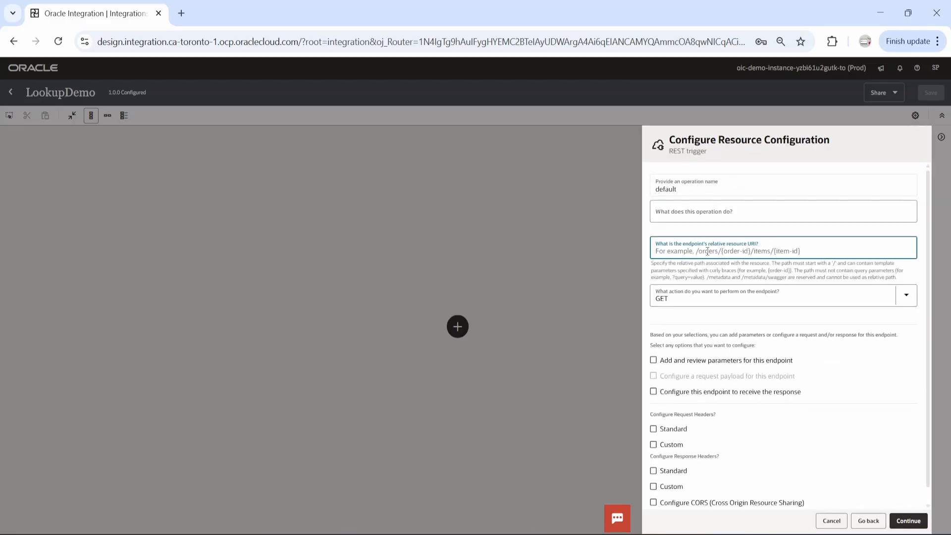
{"action": "type", "text": "/serv"}
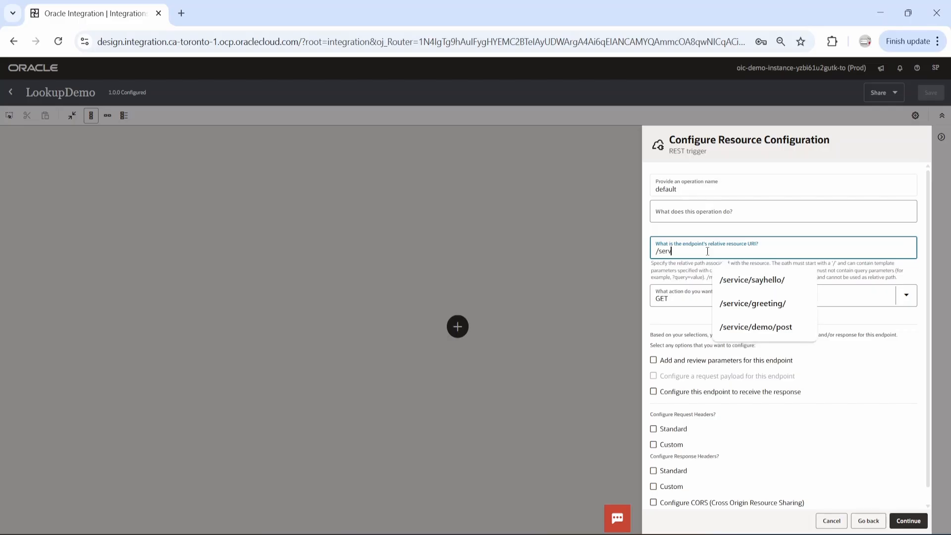
{"action": "type", "text": "ice/loo"}
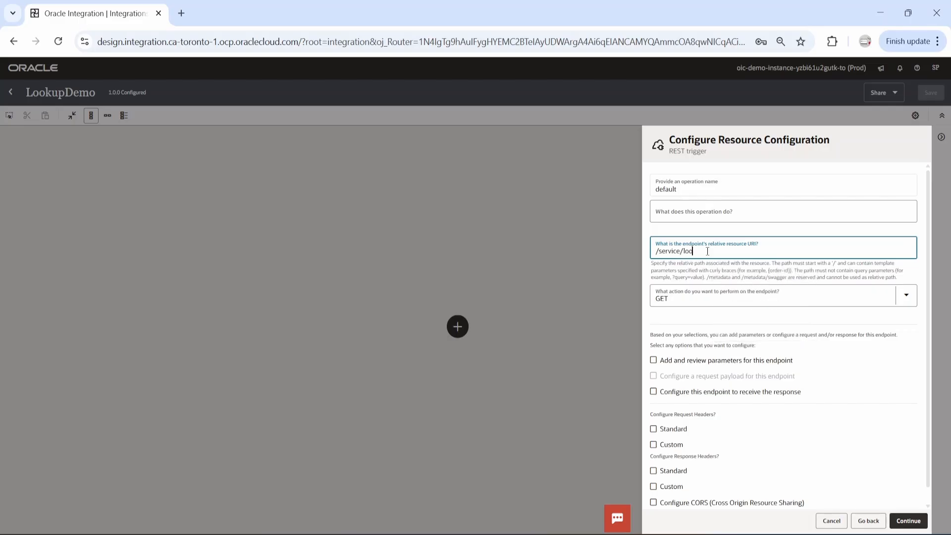
{"action": "type", "text": "kup/demo"}
Enable adding parameters and receiving the response for the endpoint, and proceed to the request parameters
{"action": "left_click", "coordinate": [657, 364]}
{"action": "left_click", "coordinate": [654, 349]}
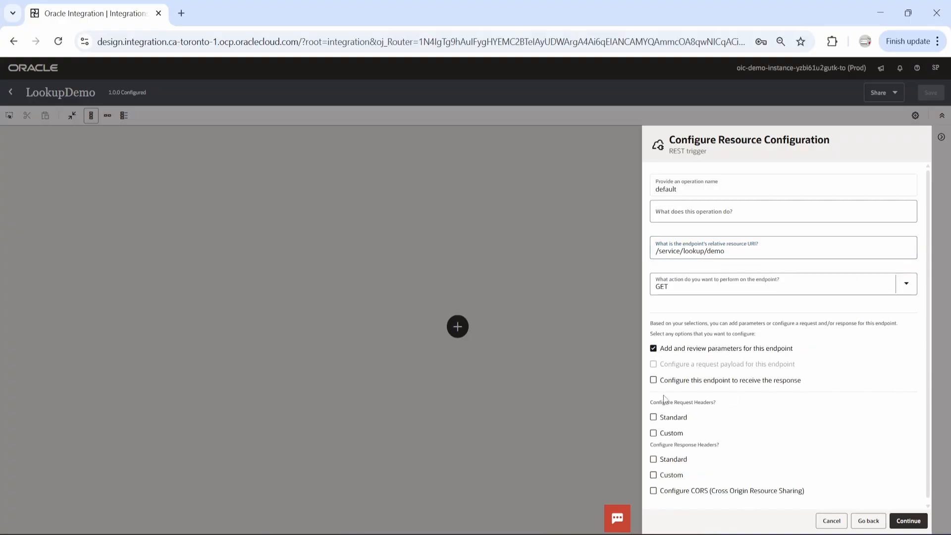
{"action": "left_click", "coordinate": [653, 380]}
{"action": "left_click", "coordinate": [908, 521]}
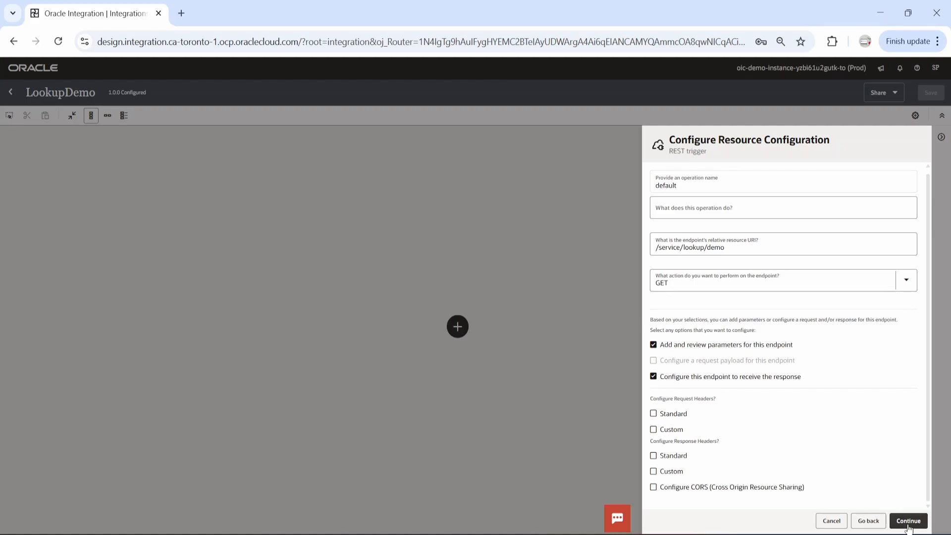
Add a query parameter named CountryCode with data type string
{"action": "left_click", "coordinate": [877, 290]}
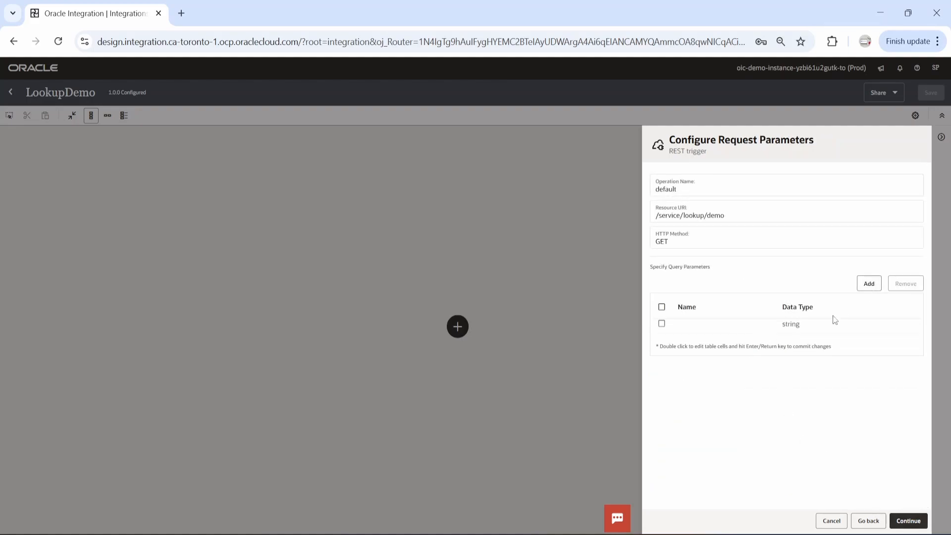
{"action": "left_click", "coordinate": [702, 329]}
{"action": "double_click", "coordinate": [702, 328]}
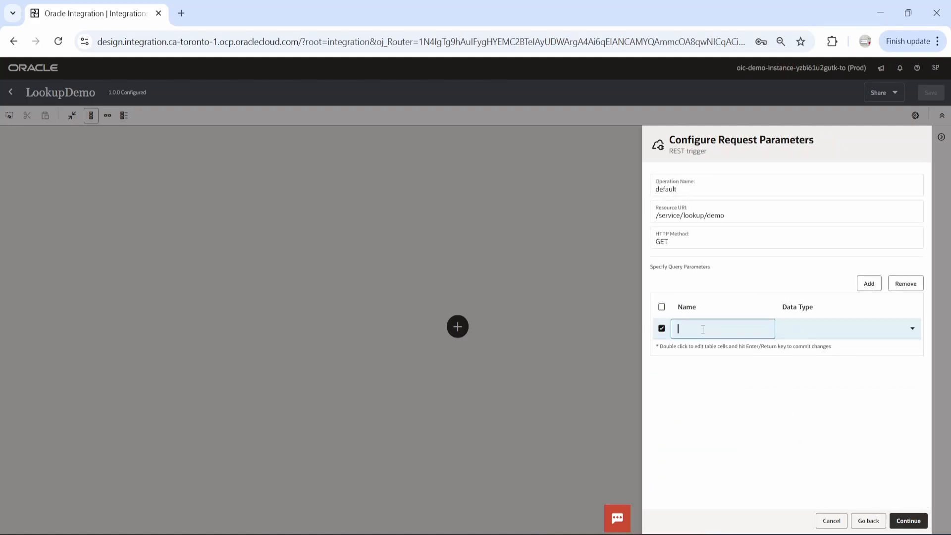
{"action": "type", "text": "CountryCode"}
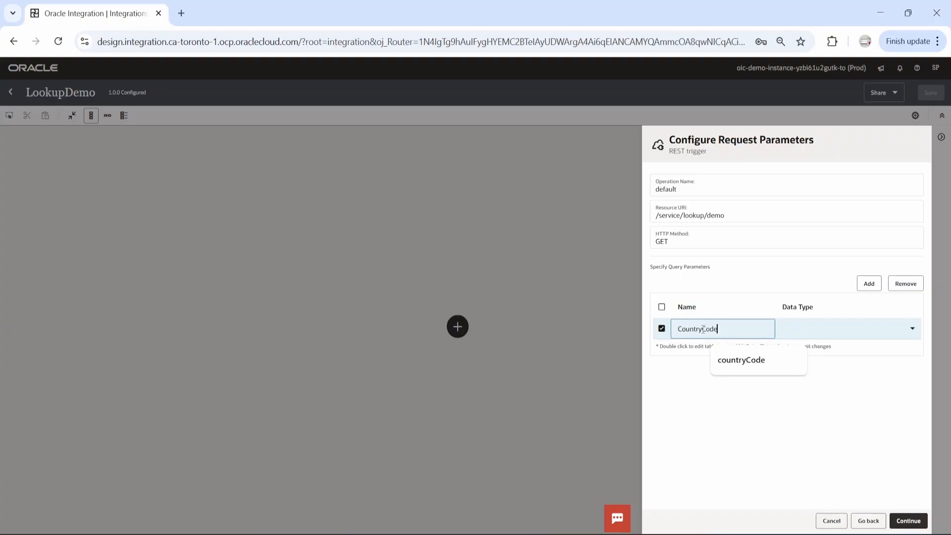
{"action": "left_click", "coordinate": [831, 327]}
{"action": "left_click", "coordinate": [806, 355]}
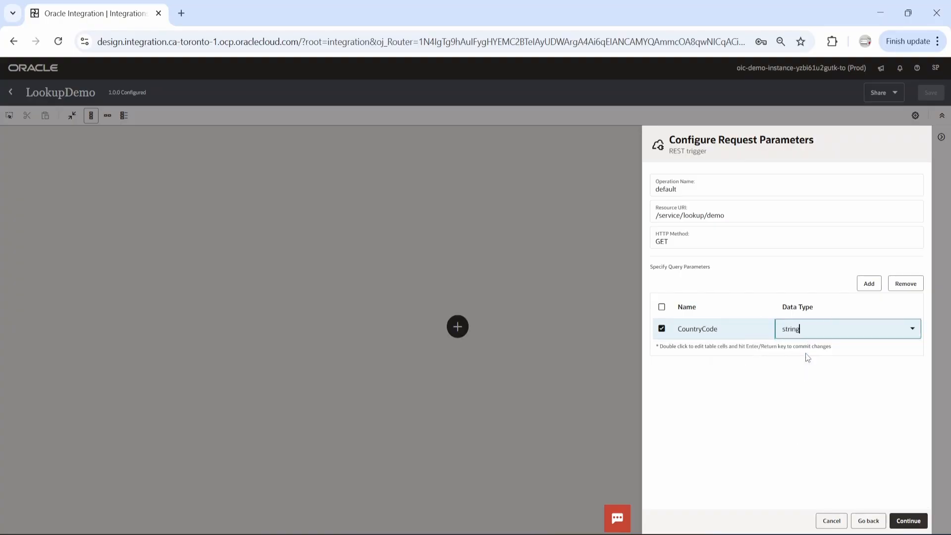
Define the REST trigger's response payload with an inline JSON sample containing "CountryName":"ABC"
{"action": "left_click", "coordinate": [909, 520]}
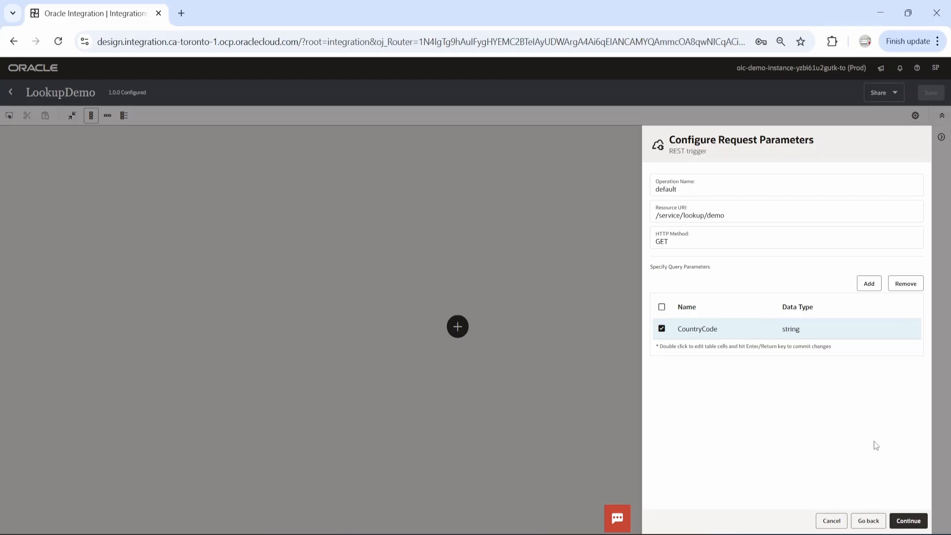
{"action": "left_click", "coordinate": [907, 517]}
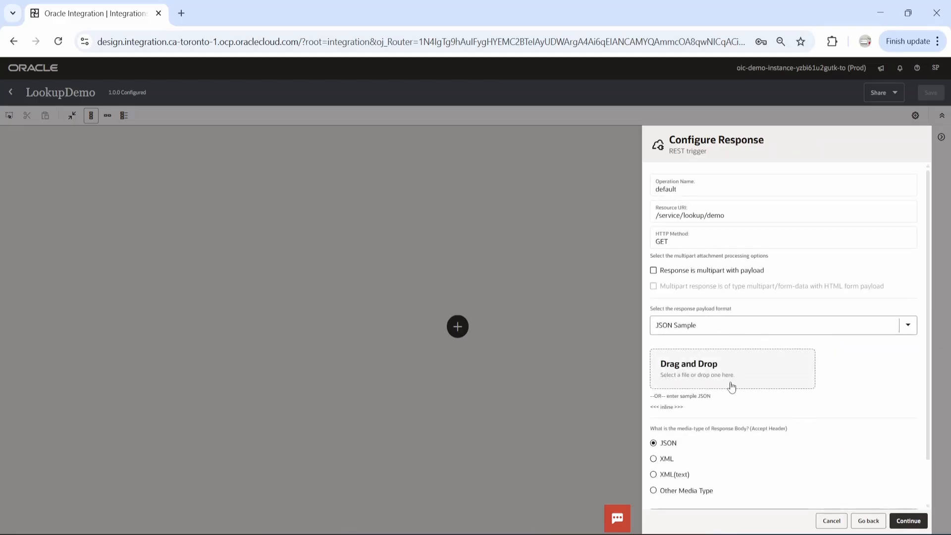
{"action": "left_click", "coordinate": [678, 407]}
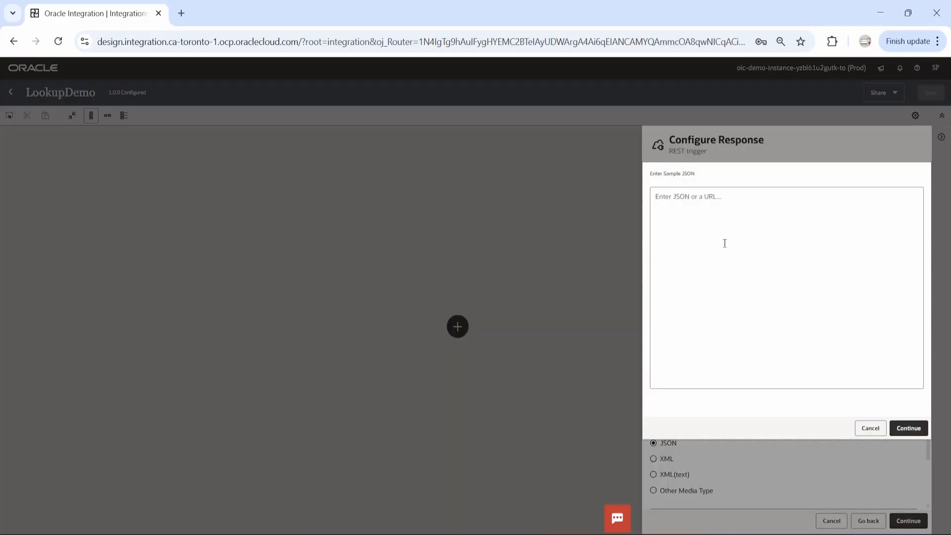
{"action": "type", "text": "{"}
{"action": "key", "text": "Return"}
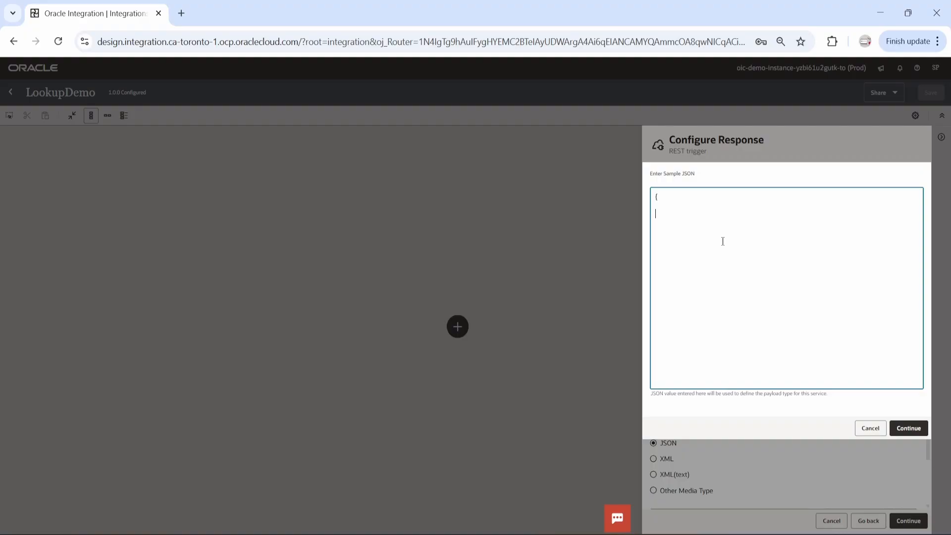
{"action": "type", "text": "CountryName"}
{"action": "key", "text": "Home"}
{"action": "type", "text": "\""}
{"action": "left_click", "coordinate": [901, 427]}
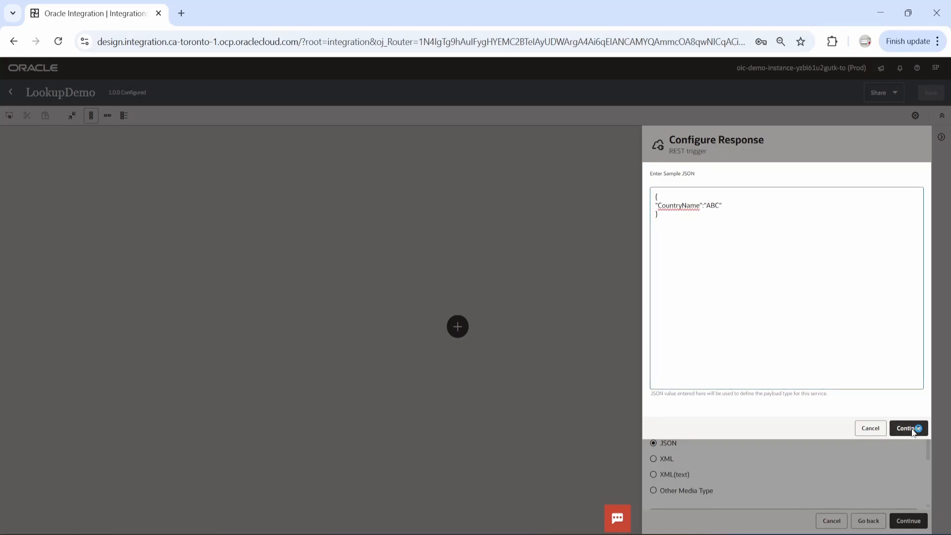
Accept the JSON response settings, finish the REST trigger from its summary, and reload the integration page
{"action": "scroll", "coordinate": [830, 455], "scroll_direction": "down", "scroll_amount": 3}
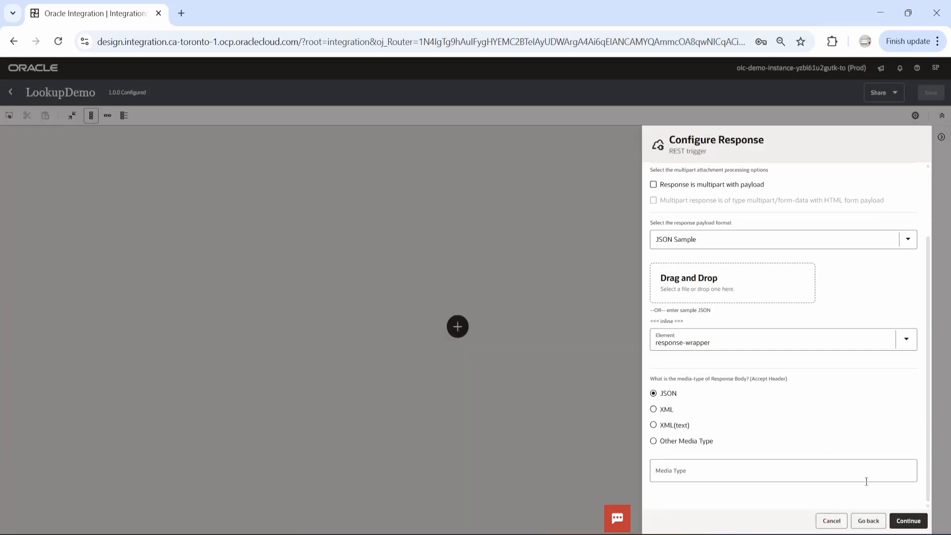
{"action": "left_click", "coordinate": [907, 520]}
{"action": "left_click", "coordinate": [660, 244]}
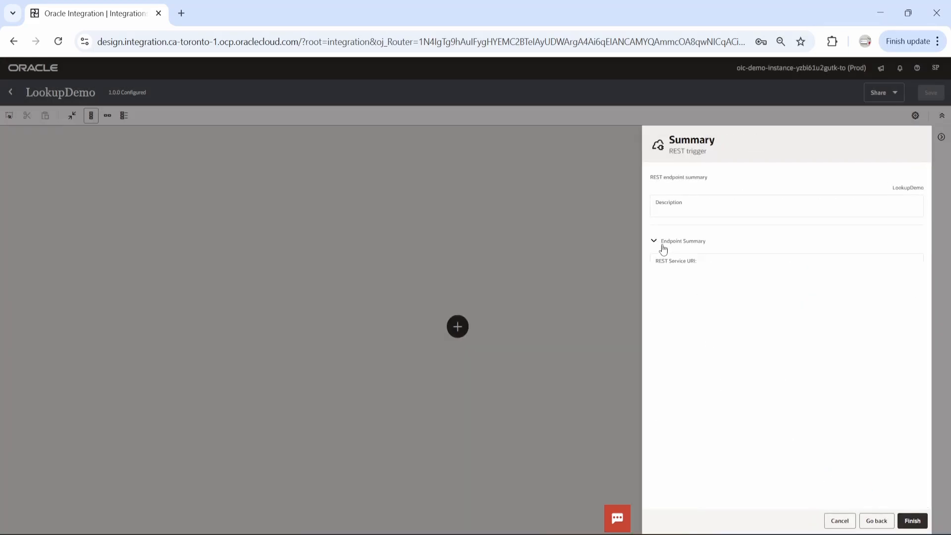
{"action": "left_click", "coordinate": [912, 520]}
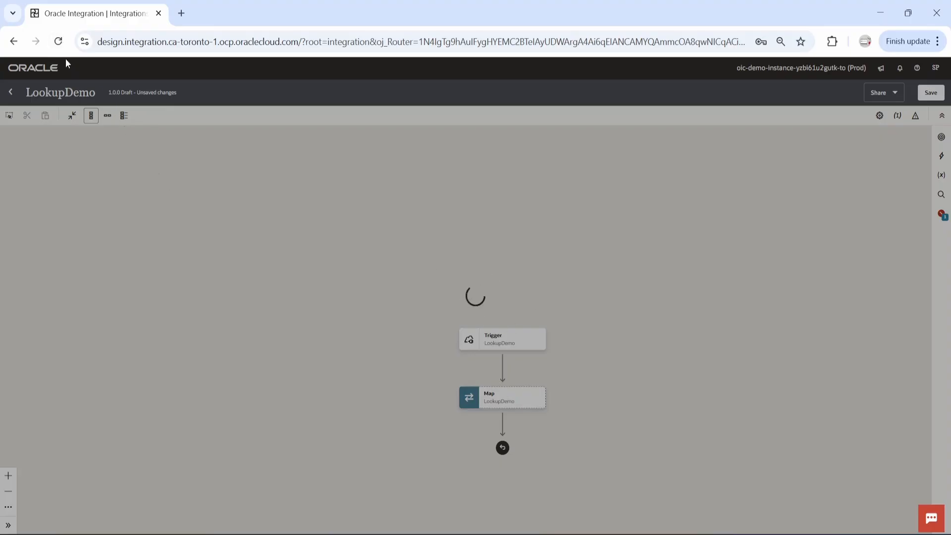
{"action": "left_click", "coordinate": [58, 41]}
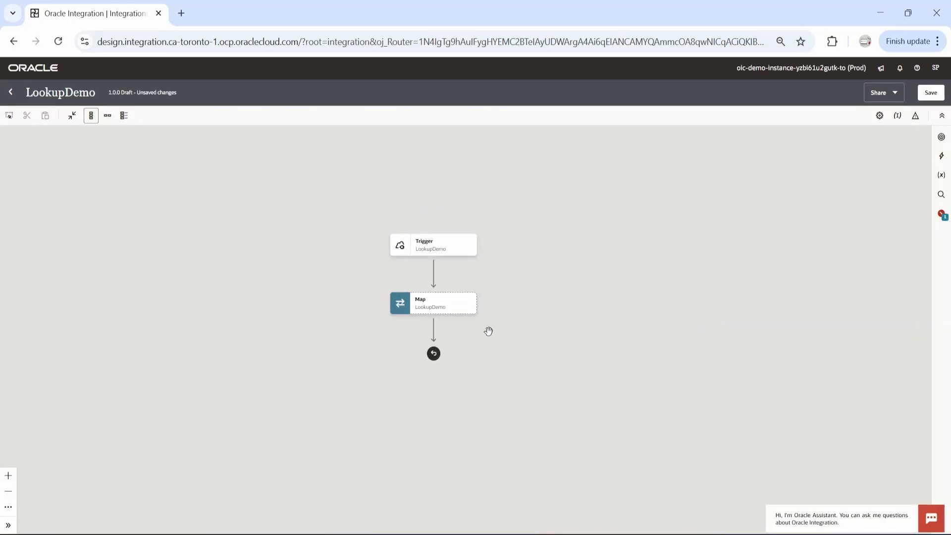
Open the LookupDemo map and apply the Integration Cloud lookupValue function to Country Name in the response wrapper
{"action": "left_click", "coordinate": [468, 309]}
{"action": "left_click", "coordinate": [493, 333]}
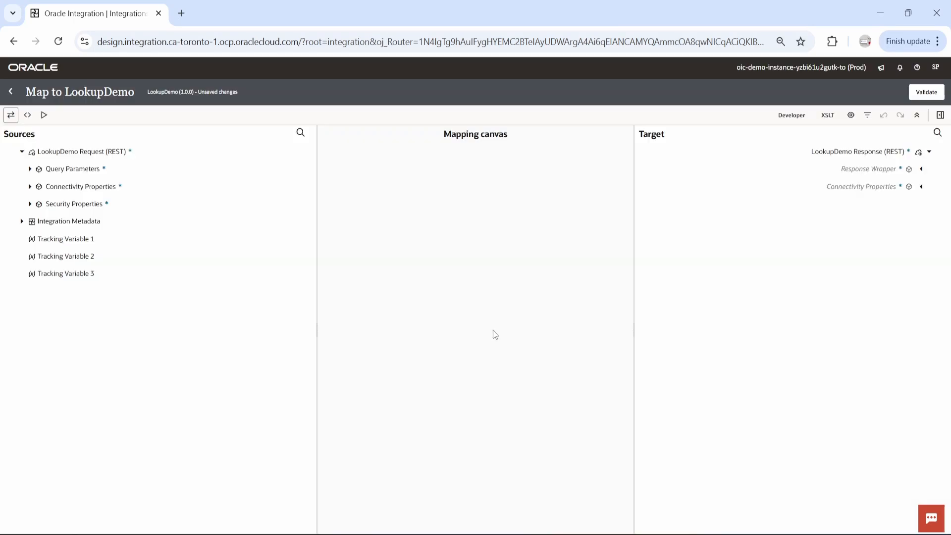
{"action": "left_click", "coordinate": [921, 169]}
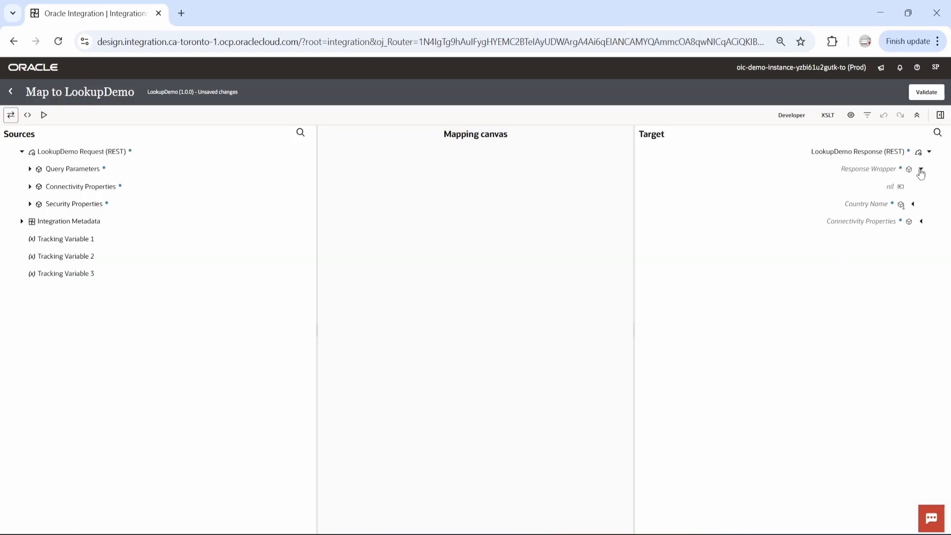
{"action": "left_click", "coordinate": [912, 204]}
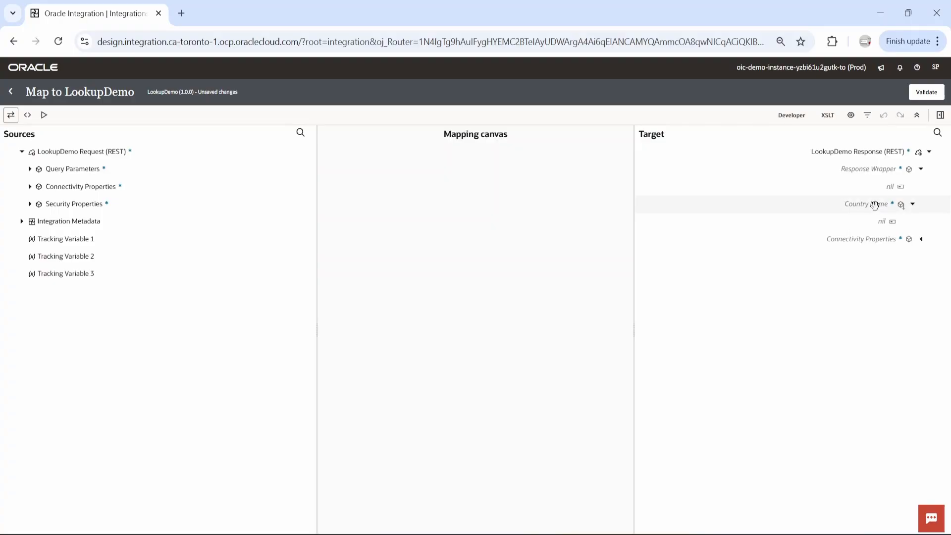
{"action": "left_click", "coordinate": [940, 115]}
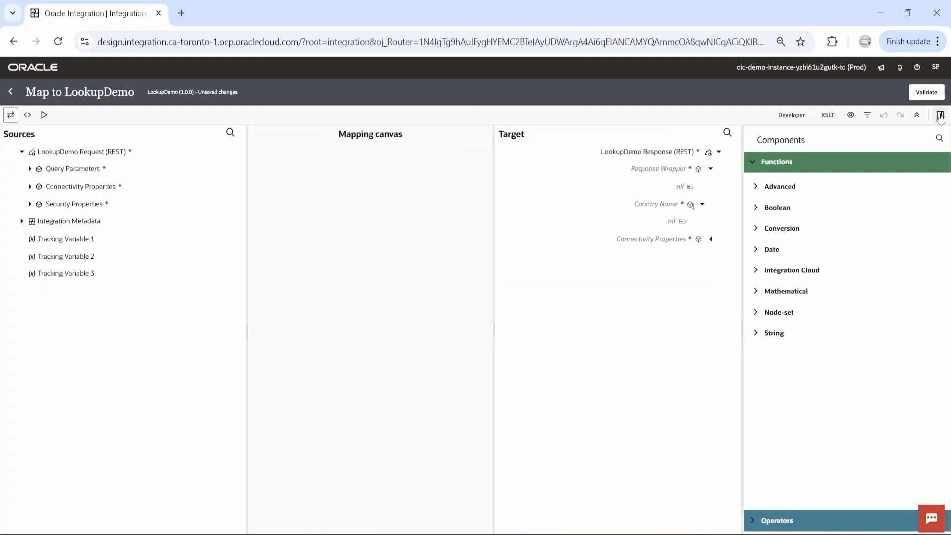
{"action": "left_click", "coordinate": [757, 273]}
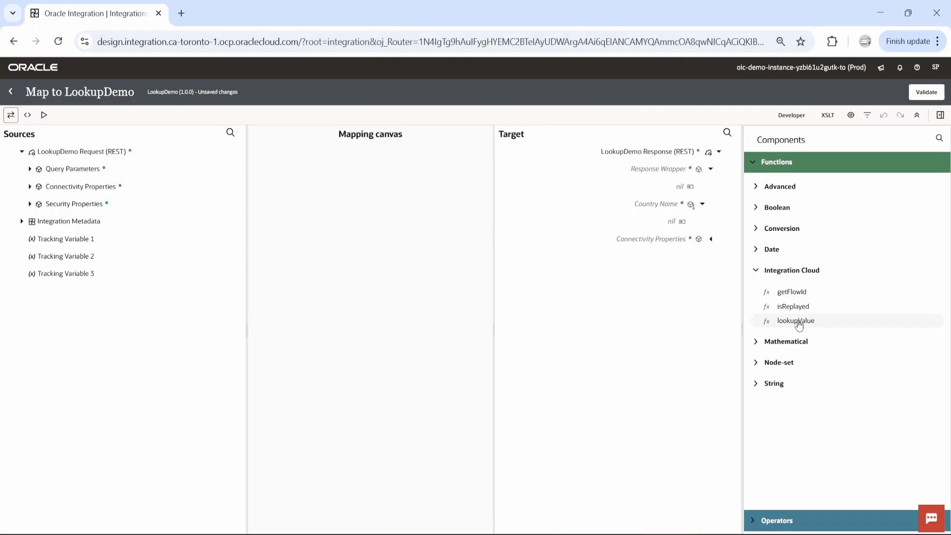
{"action": "left_click_drag", "start_coordinate": [798, 324], "coordinate": [663, 210]}
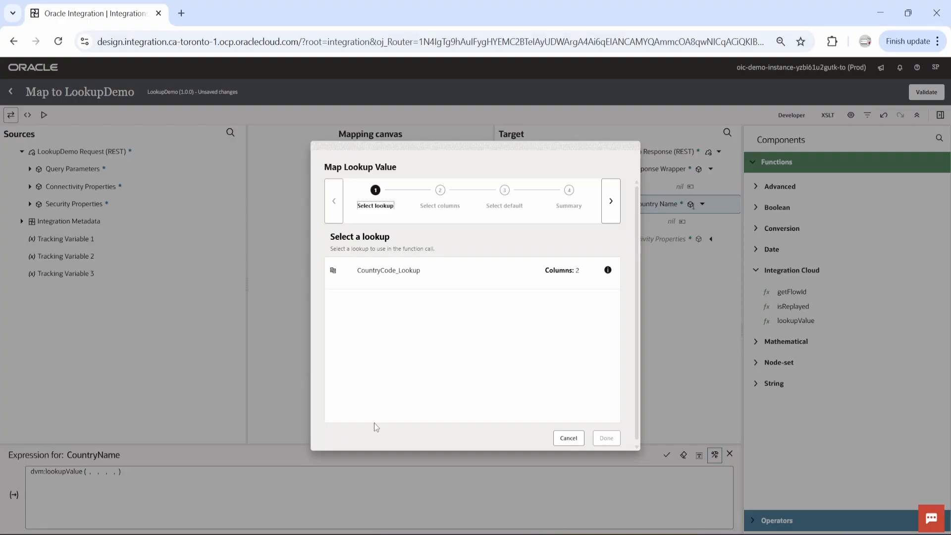
Use CountryCode_Lookup for the function, with CountryCode as the source column and CountryName as the target column
{"action": "left_click", "coordinate": [403, 273]}
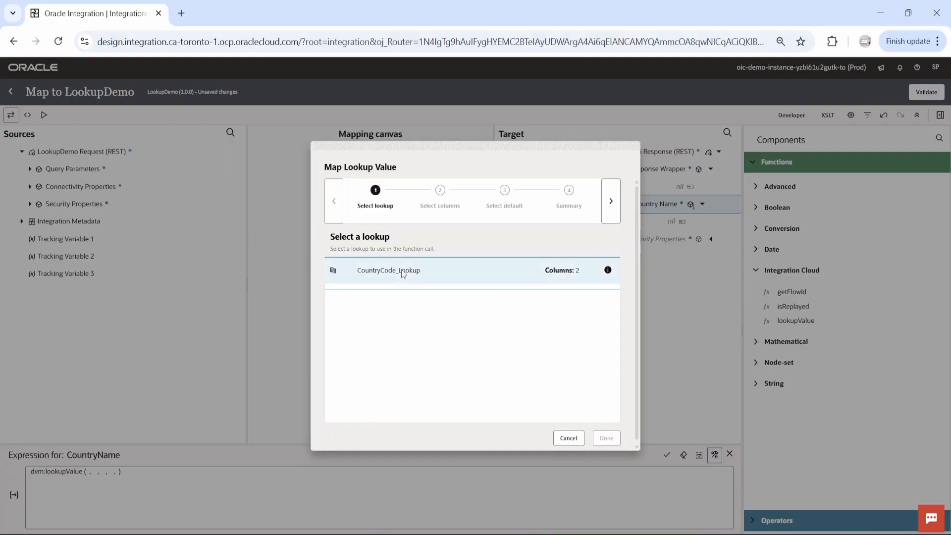
{"action": "left_click", "coordinate": [610, 203]}
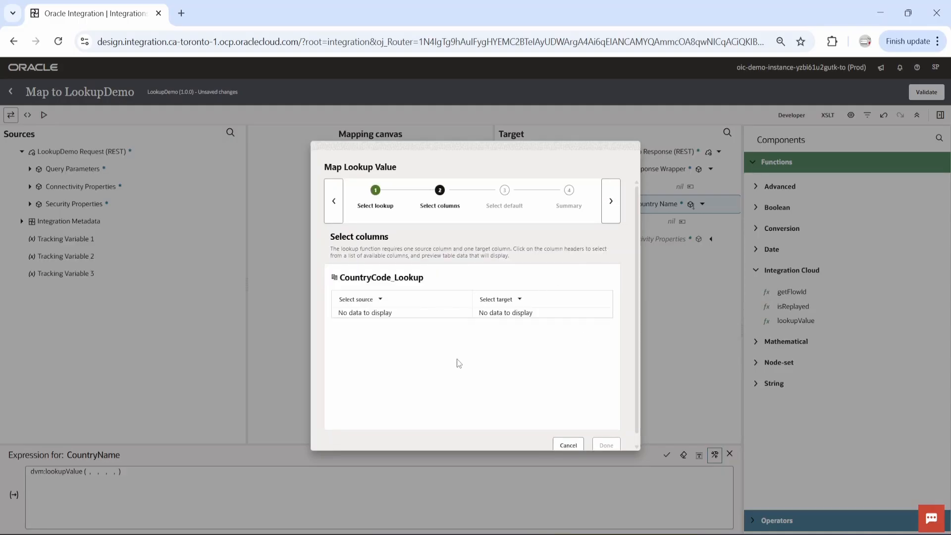
{"action": "left_click", "coordinate": [380, 299]}
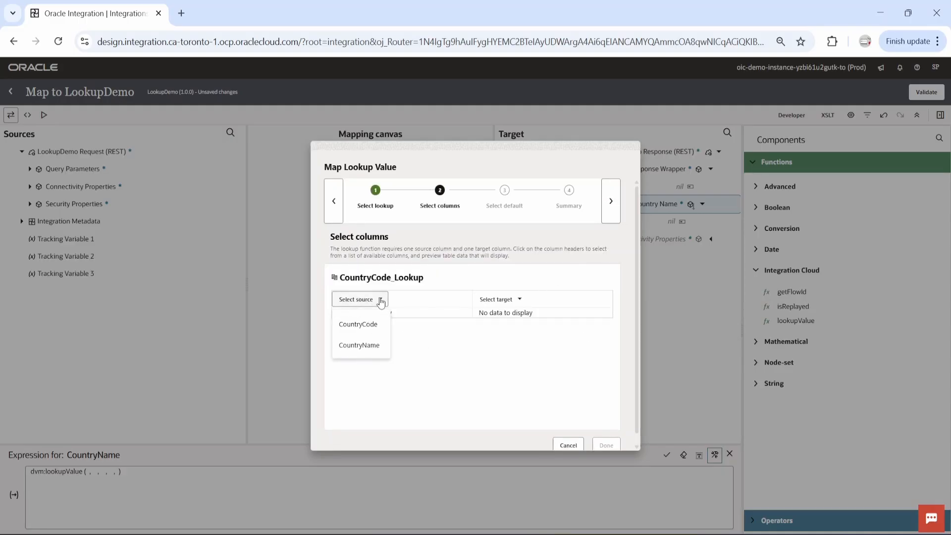
{"action": "left_click", "coordinate": [364, 324]}
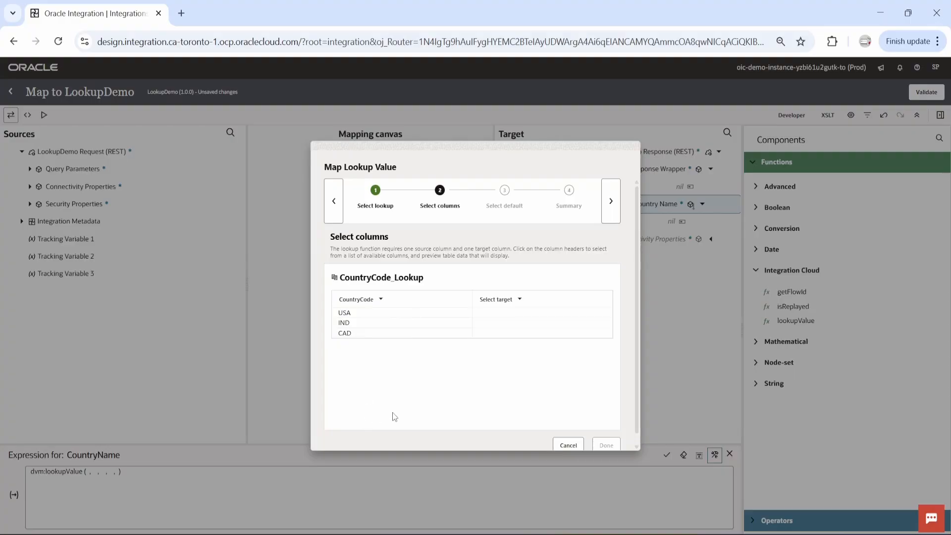
{"action": "left_click", "coordinate": [515, 299]}
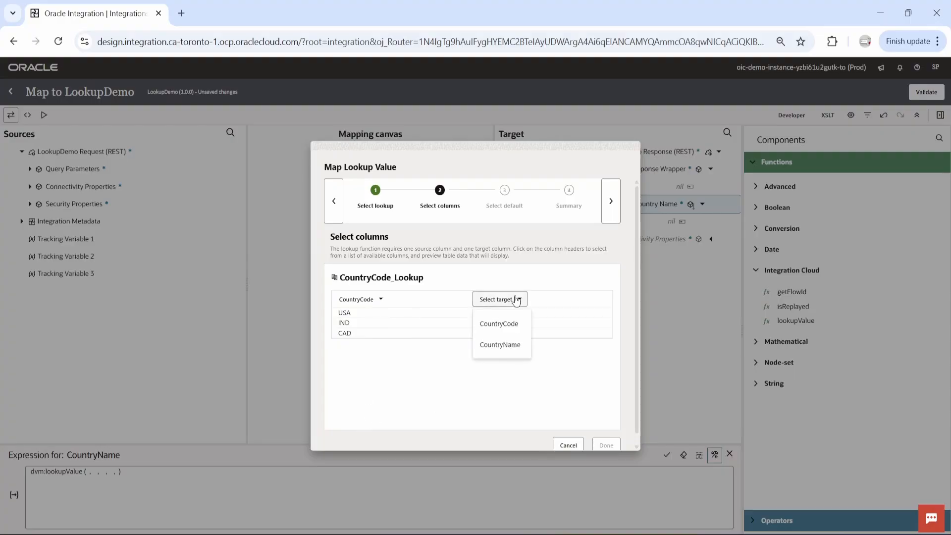
{"action": "left_click", "coordinate": [501, 344]}
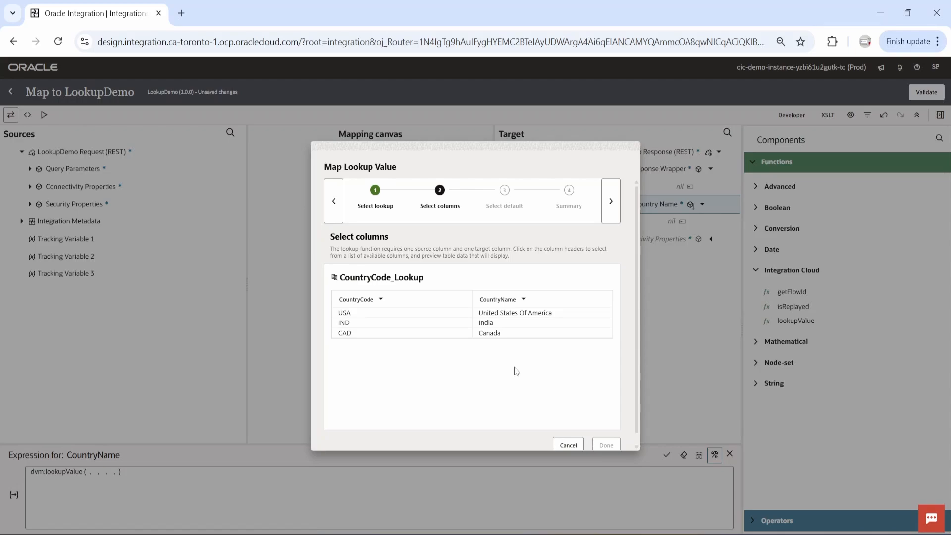
{"action": "left_click", "coordinate": [612, 203]}
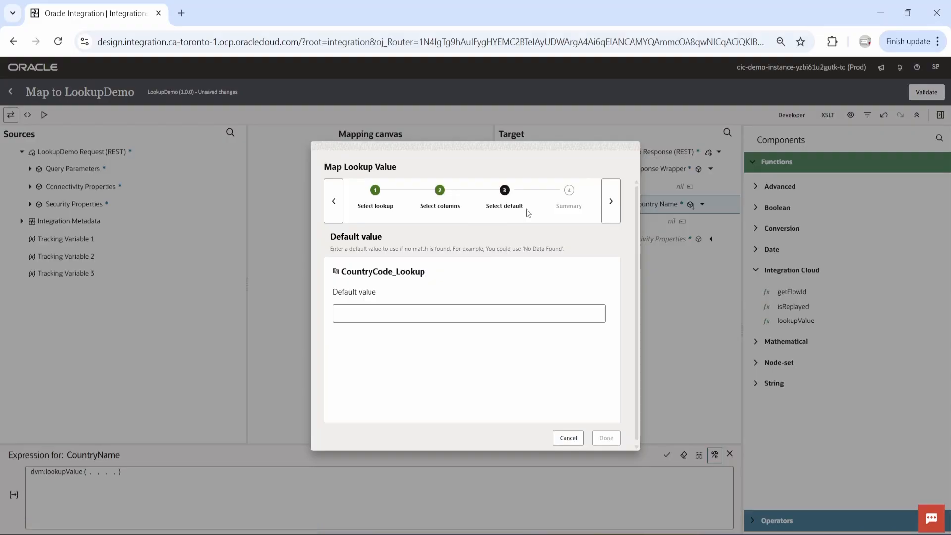
Set the lookup's default value to Nowhere, review the resulting expression and complete the lookup definition
{"action": "left_click", "coordinate": [442, 310]}
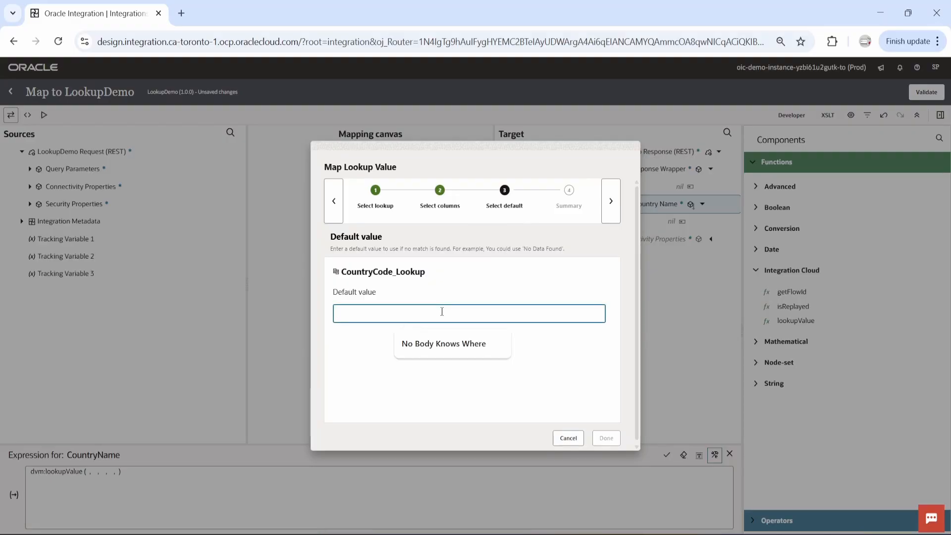
{"action": "type", "text": "Nowhere"}
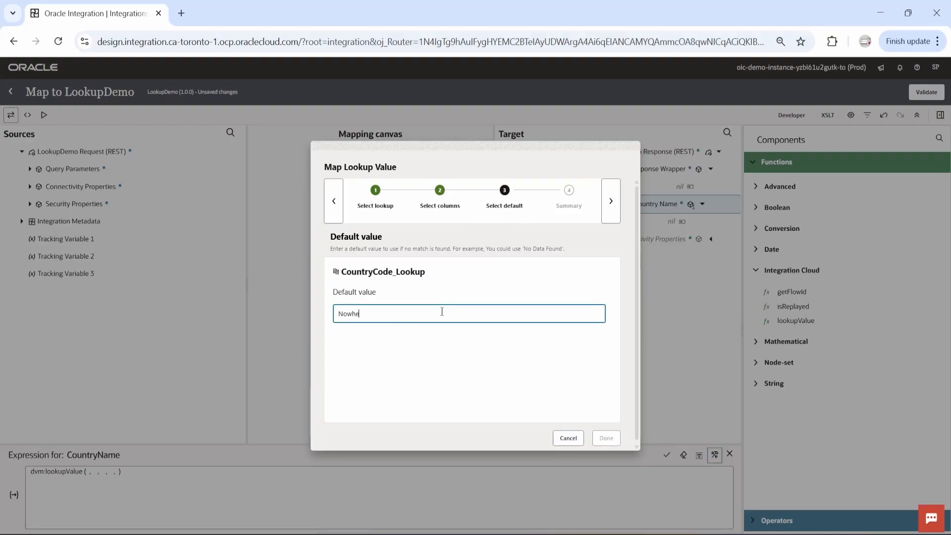
{"action": "left_click", "coordinate": [610, 207]}
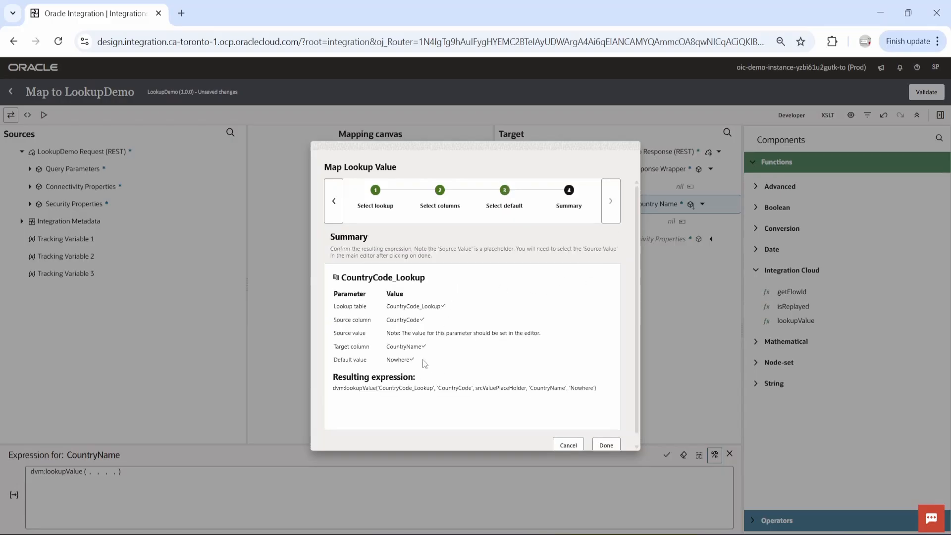
{"action": "scroll", "coordinate": [413, 350], "scroll_direction": "down", "scroll_amount": 1}
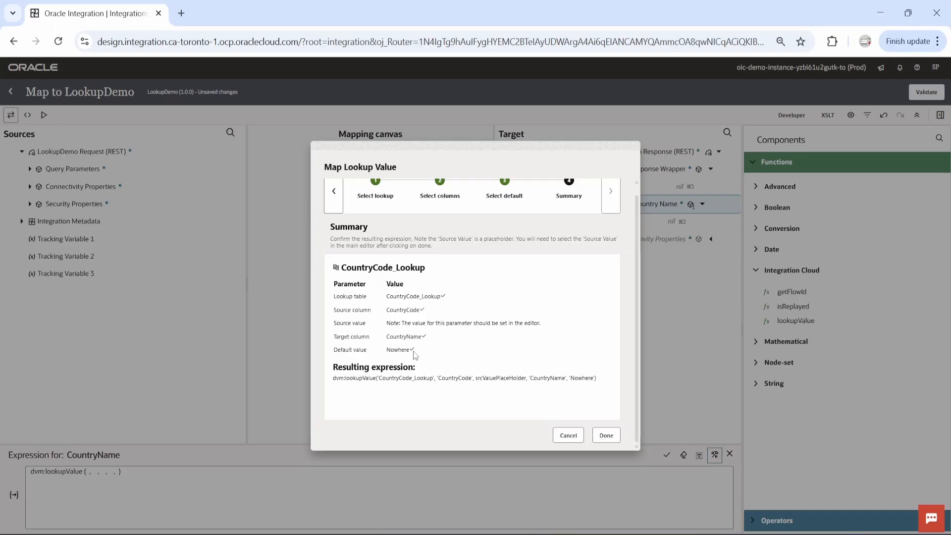
{"action": "left_click_drag", "start_coordinate": [337, 379], "coordinate": [603, 384]}
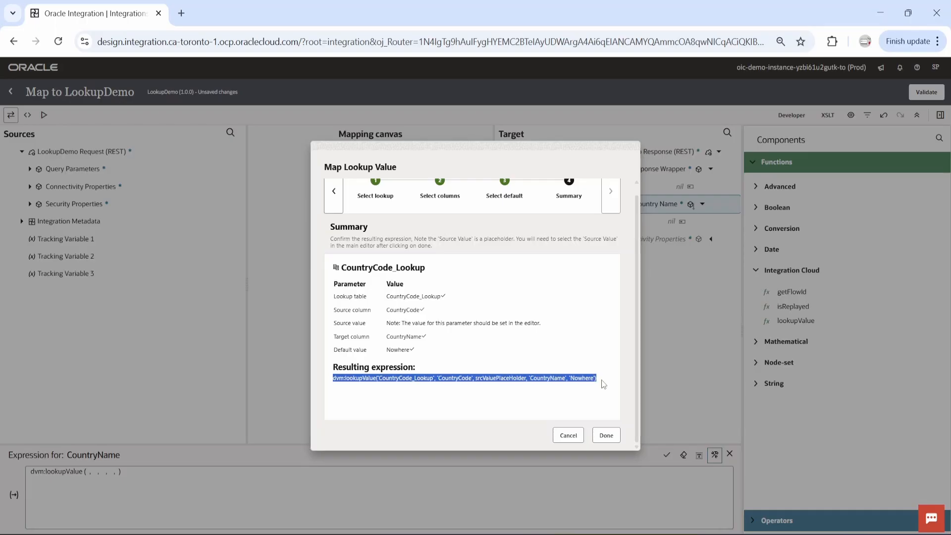
{"action": "left_click", "coordinate": [509, 399]}
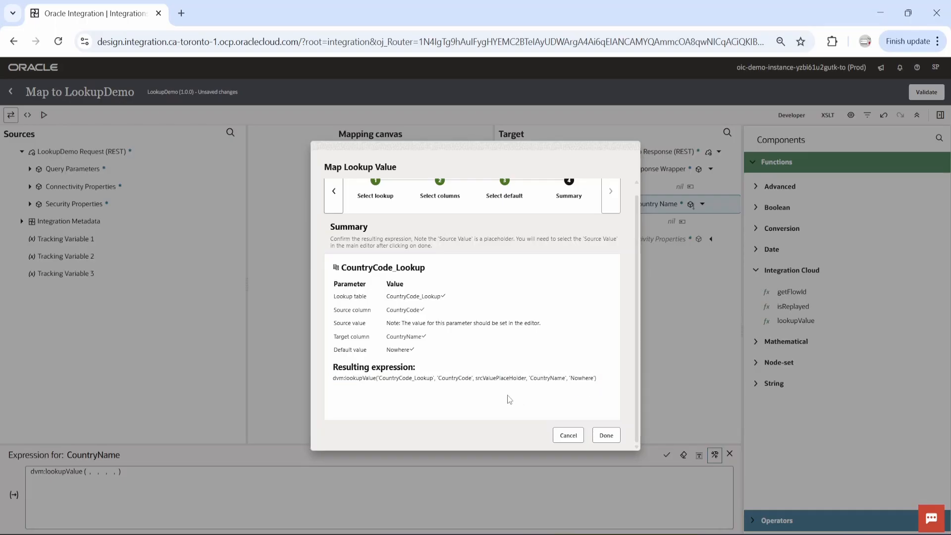
{"action": "left_click", "coordinate": [605, 437]}
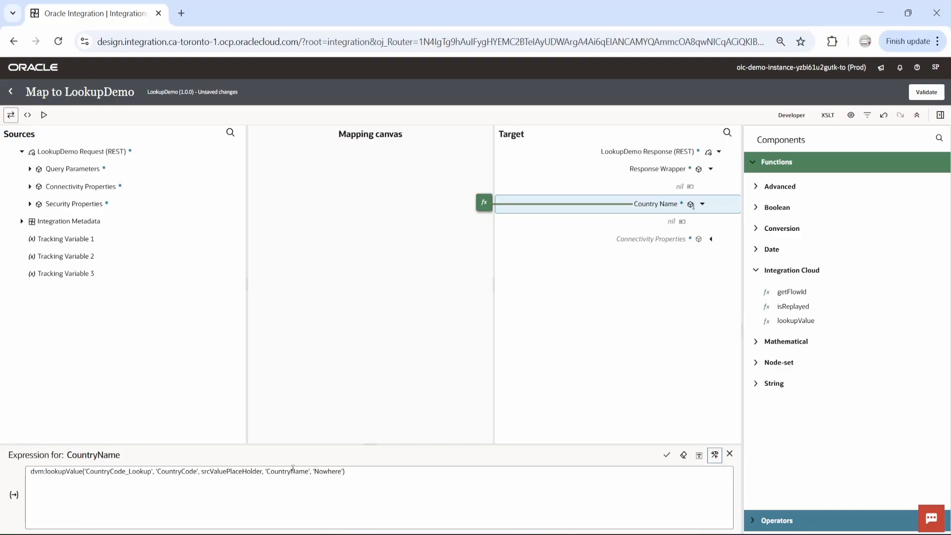
Replace srcValuePlaceHolder in the CountryName expression with the request's Country Code query parameter and save the expression
{"action": "left_click_drag", "start_coordinate": [314, 445], "coordinate": [319, 392]}
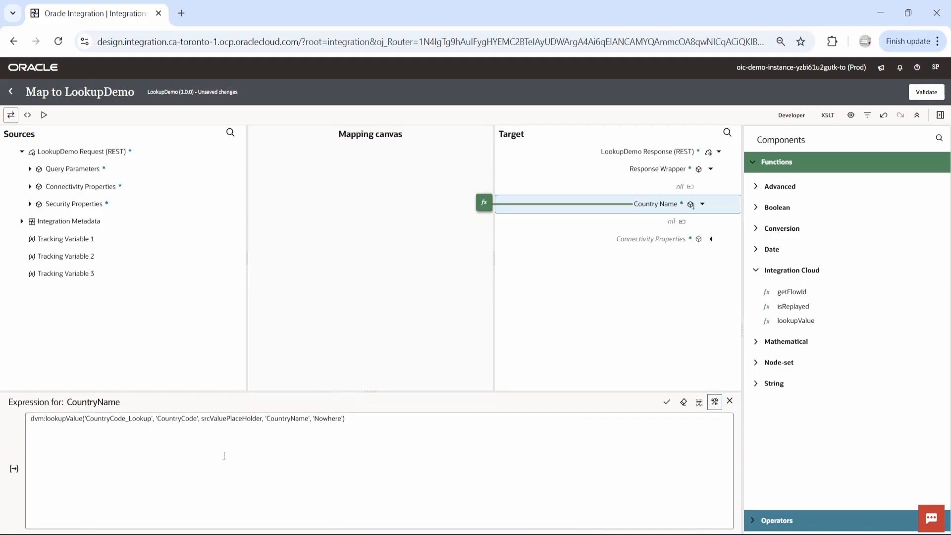
{"action": "double_click", "coordinate": [227, 422]}
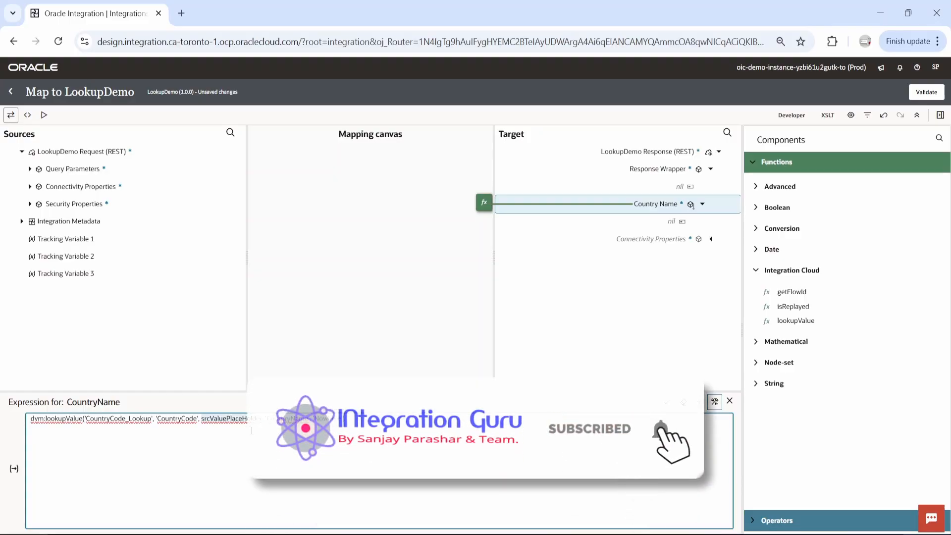
{"action": "key", "text": "Delete"}
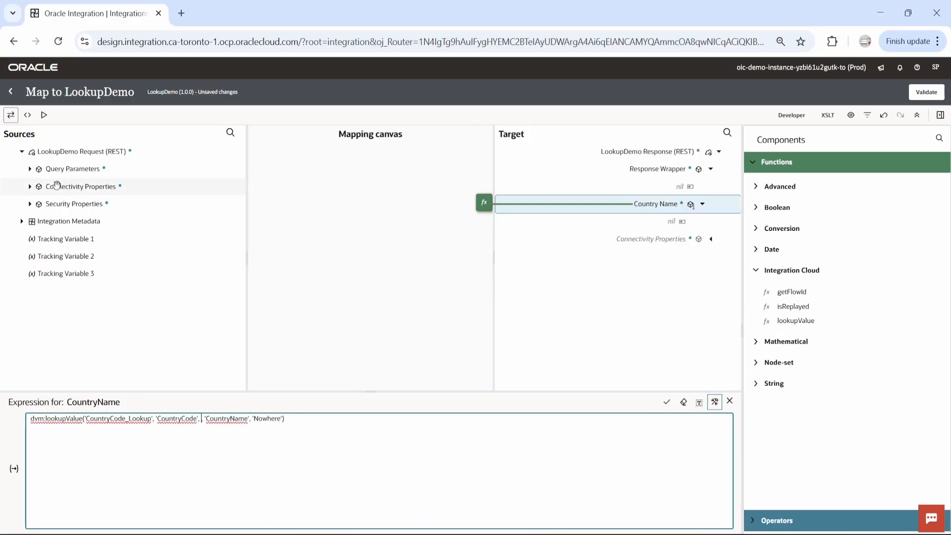
{"action": "left_click", "coordinate": [30, 170]}
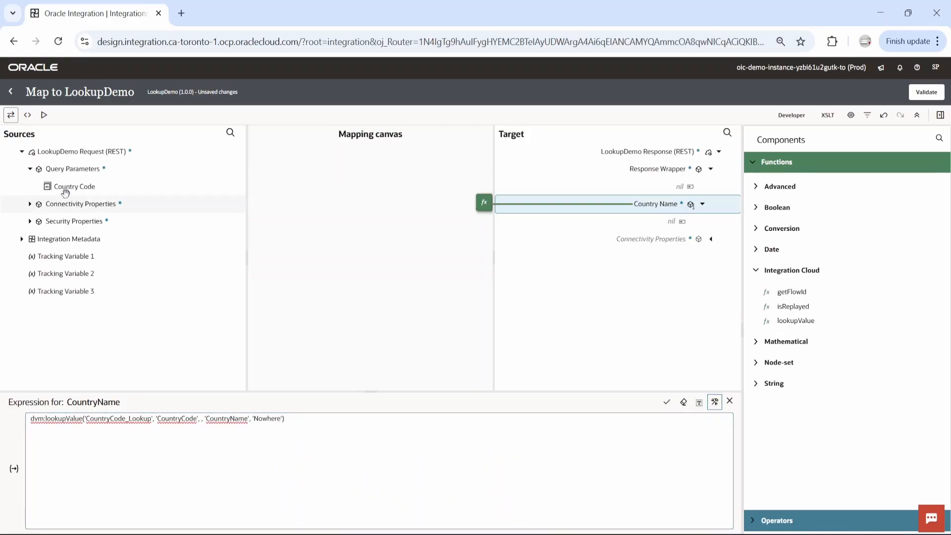
{"action": "left_click_drag", "start_coordinate": [65, 186], "coordinate": [205, 482]}
{"action": "left_click", "coordinate": [396, 420]}
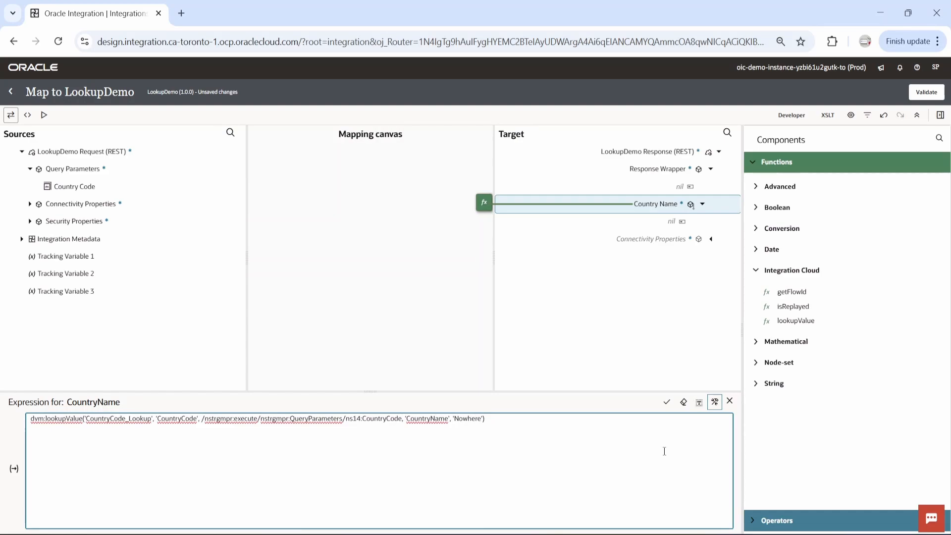
{"action": "left_click", "coordinate": [667, 402]}
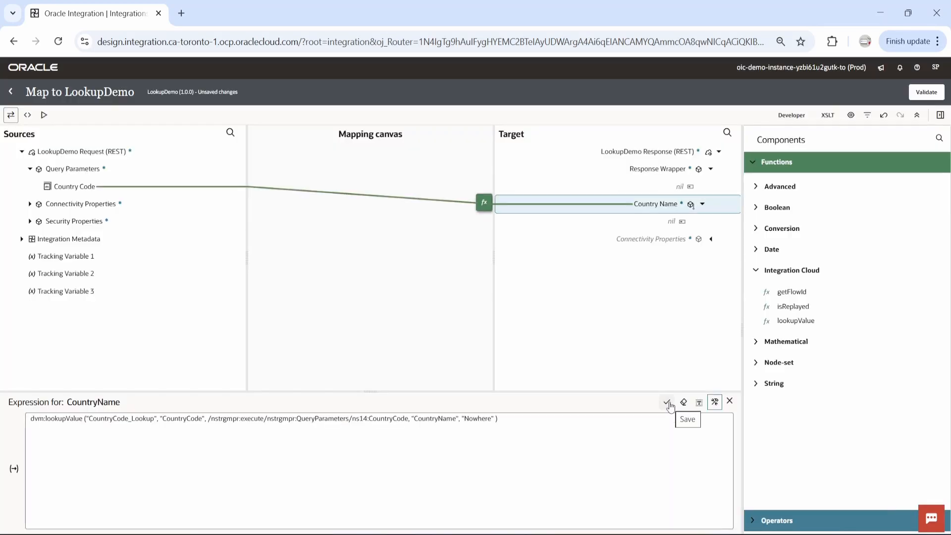
Validate the LookupDemo map and return to the integration canvas
{"action": "left_click", "coordinate": [926, 92]}
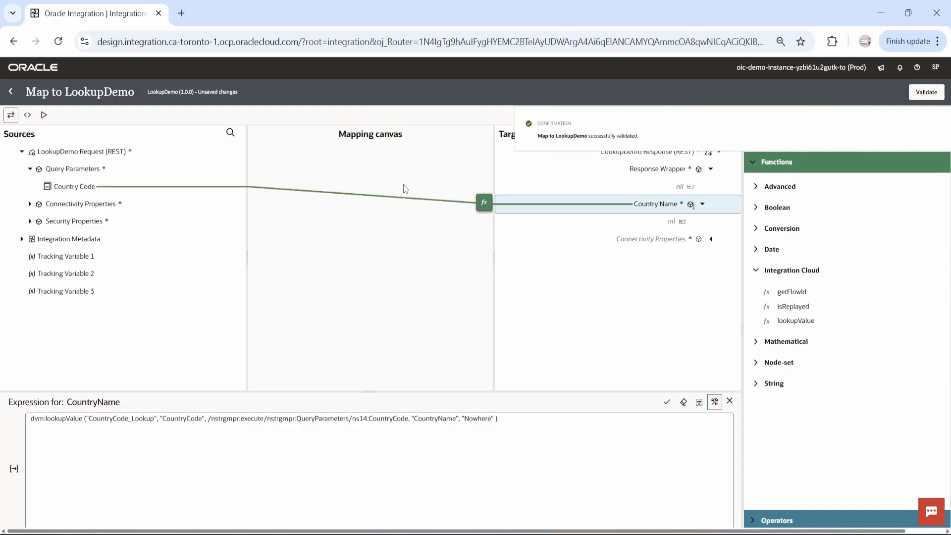
{"action": "left_click", "coordinate": [13, 95]}
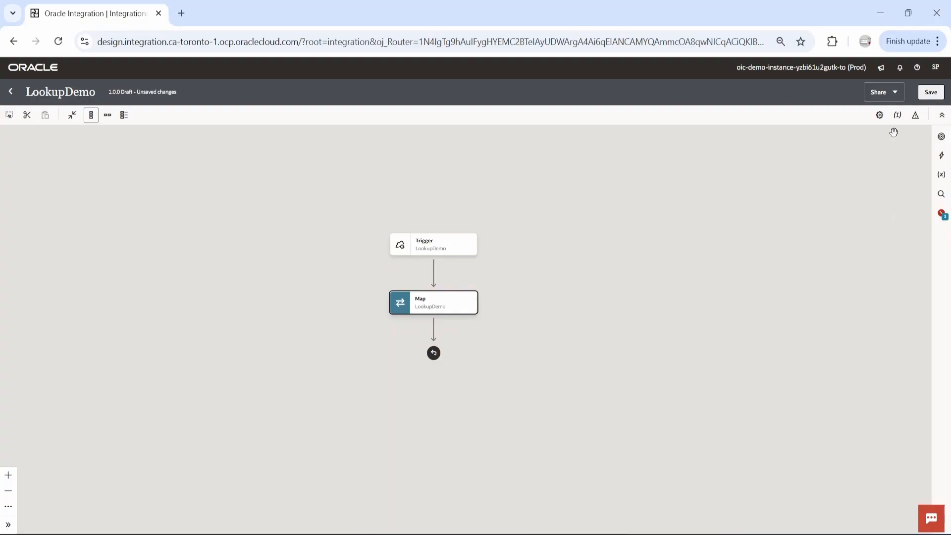
Assign the CountryCode query parameter as the primary business identifier, then save and close the LookupDemo integration
{"action": "left_click", "coordinate": [897, 115]}
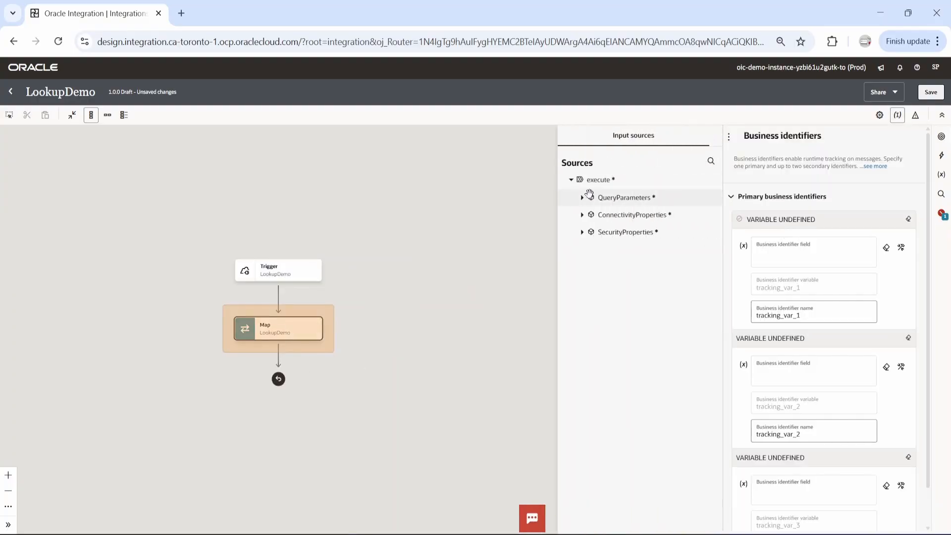
{"action": "left_click", "coordinate": [581, 198]}
{"action": "left_click_drag", "start_coordinate": [622, 214], "coordinate": [775, 255]}
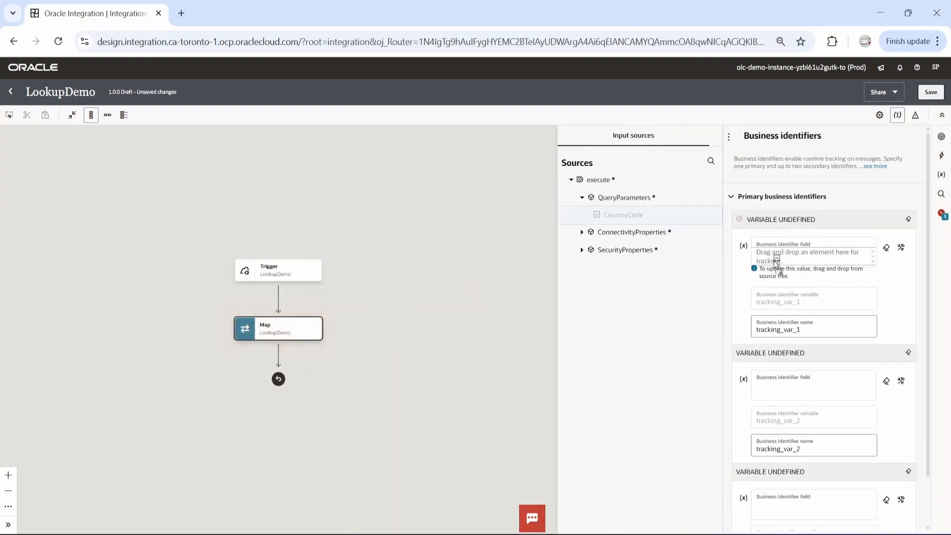
{"action": "left_click", "coordinate": [930, 92]}
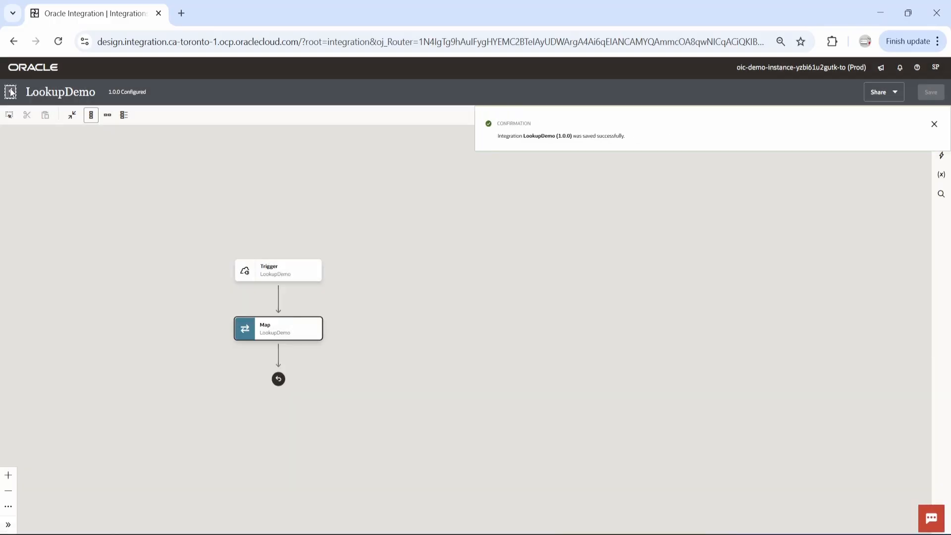
{"action": "left_click", "coordinate": [10, 91]}
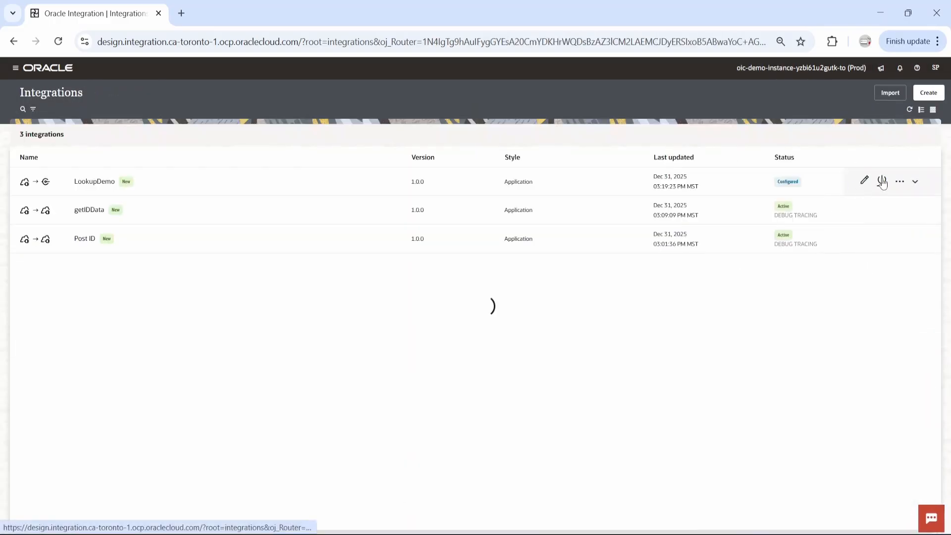
Activate the LookupDemo integration with the Debug tracing level and dismiss the notification
{"action": "left_click", "coordinate": [881, 181]}
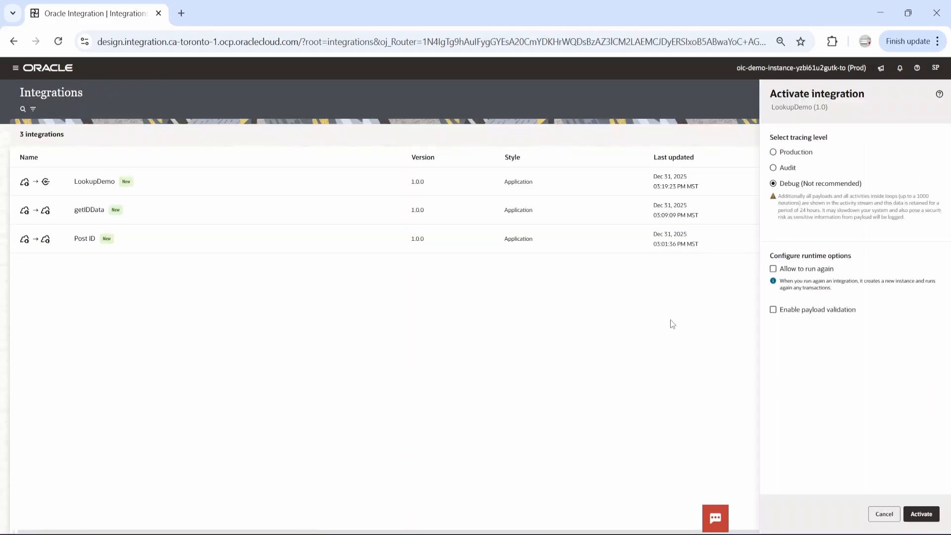
{"action": "left_click", "coordinate": [921, 513]}
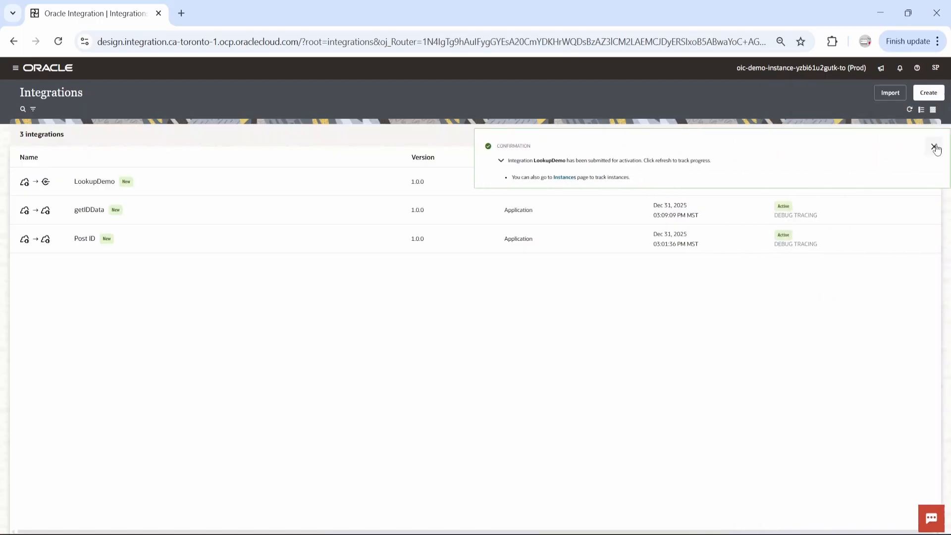
{"action": "left_click", "coordinate": [938, 146]}
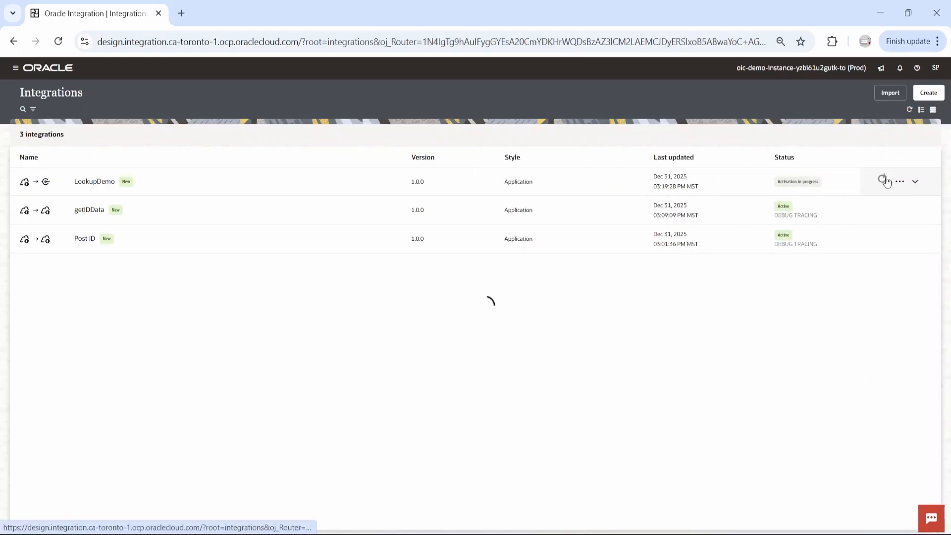
Open the run page for LookupDemo and run the integration with the CountryCode URI parameter set to IND
{"action": "left_click", "coordinate": [899, 181]}
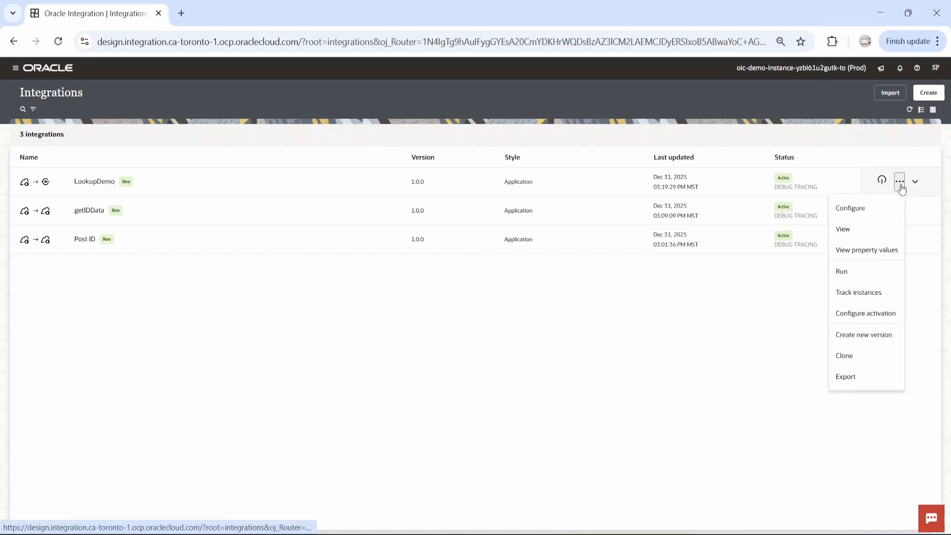
{"action": "left_click", "coordinate": [856, 268]}
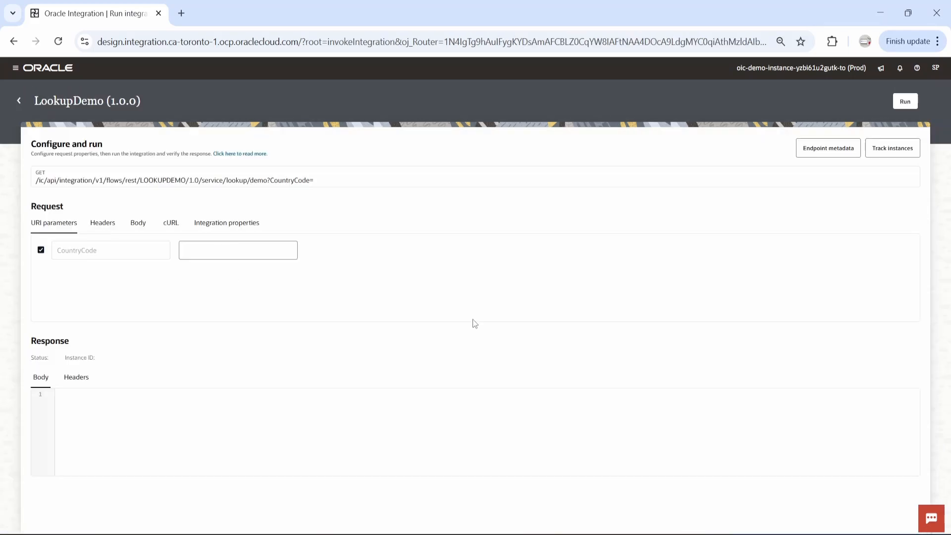
{"action": "left_click", "coordinate": [228, 249]}
{"action": "type", "text": "IND"}
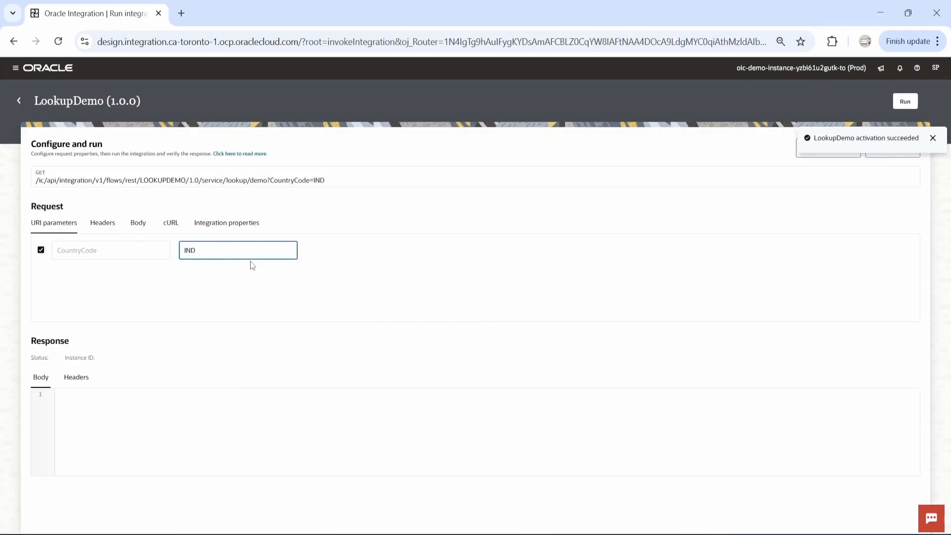
{"action": "left_click", "coordinate": [435, 287]}
{"action": "left_click", "coordinate": [905, 101]}
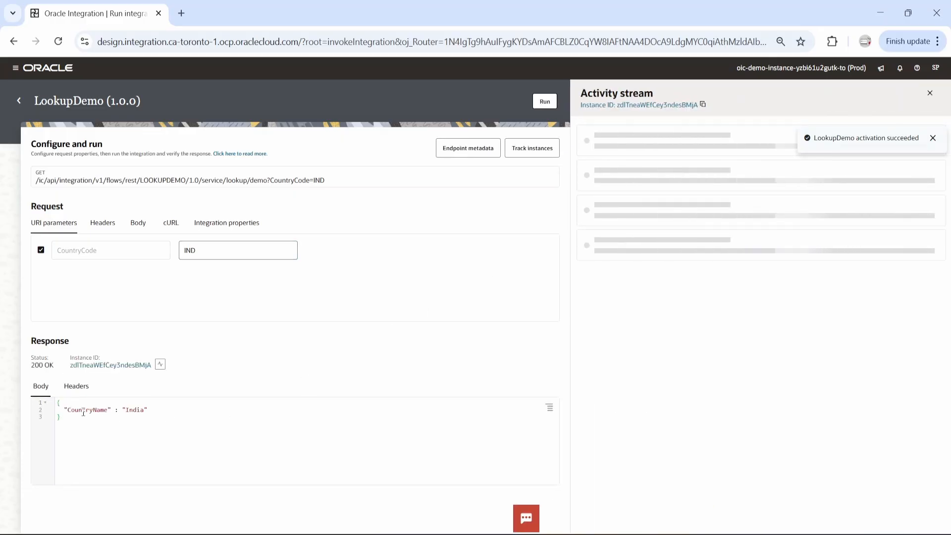
Examine the CountryName value in the response body and in the activity stream's completed data mapping payload
{"action": "double_click", "coordinate": [128, 411]}
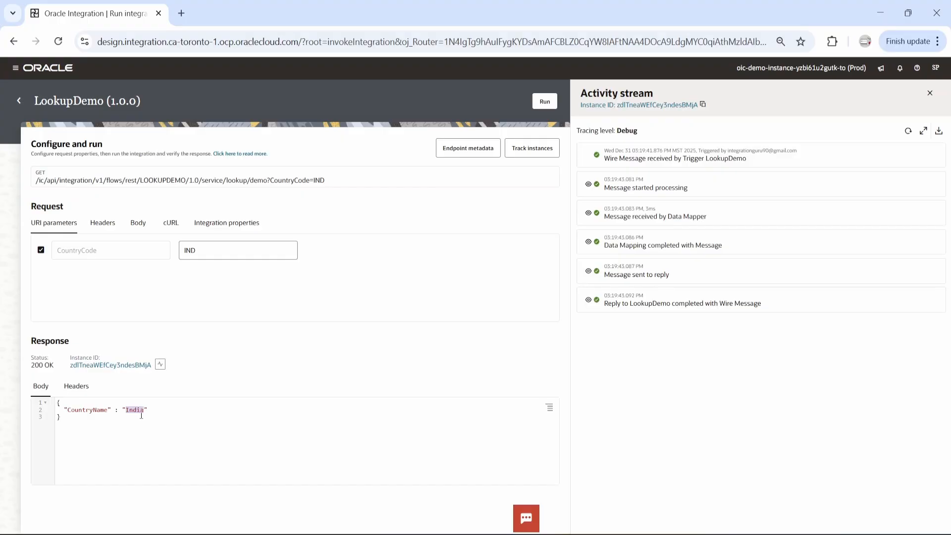
{"action": "left_click", "coordinate": [589, 242]}
{"action": "double_click", "coordinate": [662, 313]}
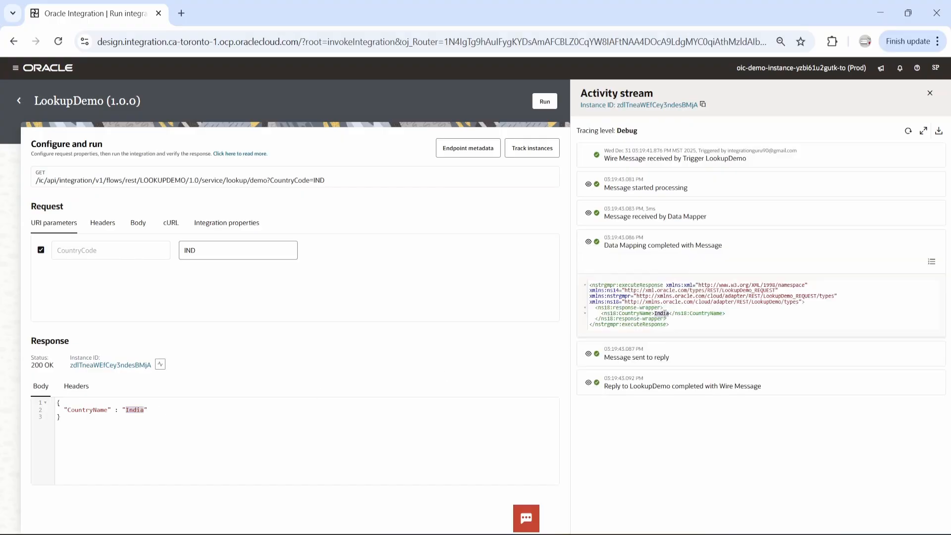